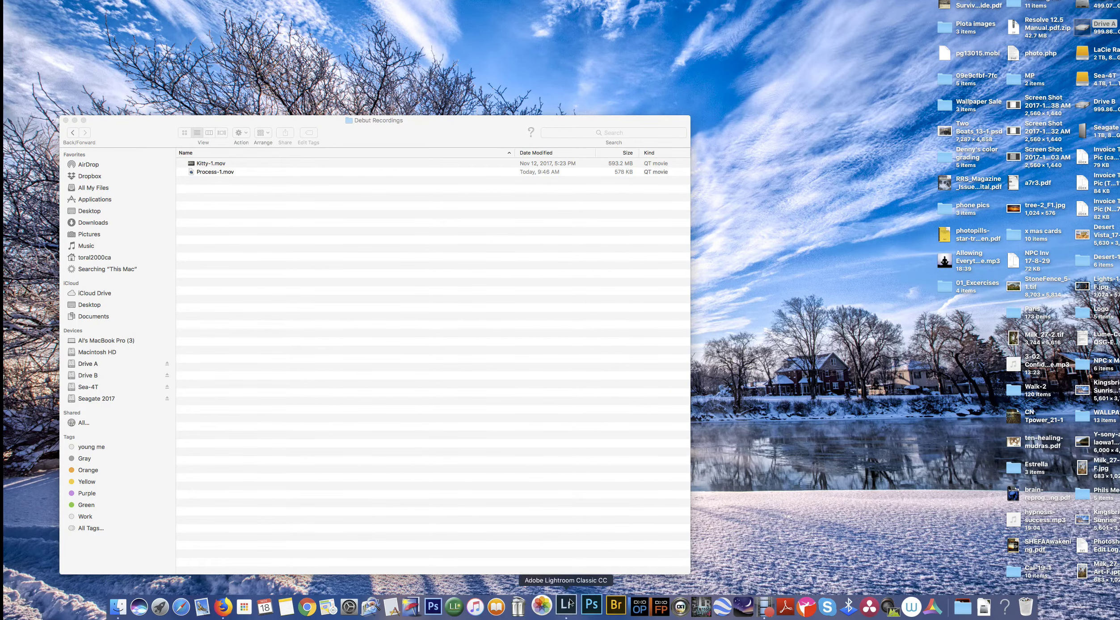
# Switch to Lightroom Classic and create a virtual copy of the 1303_untitled_1973 cat photo in the library grid
pyautogui.click(564, 611)
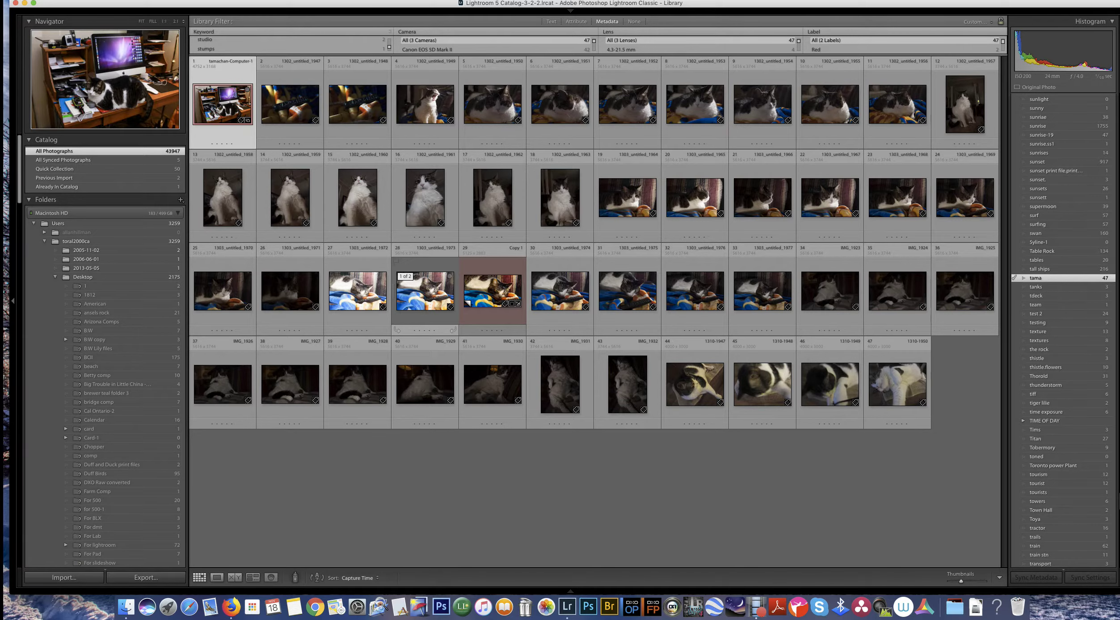
pyautogui.doubleClick(425, 319)
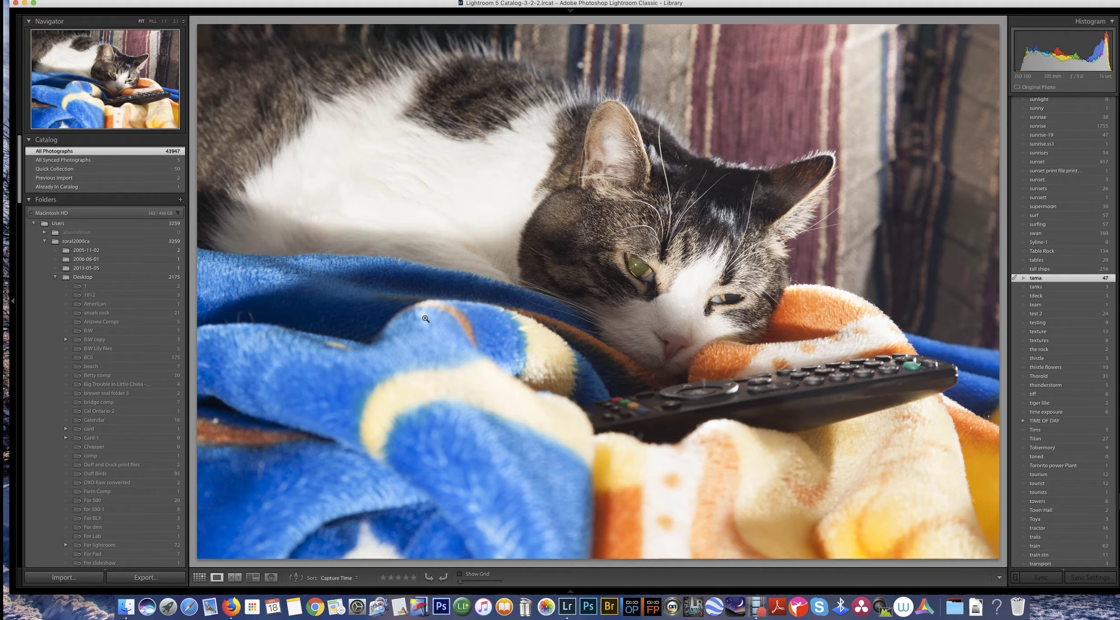
pyautogui.press('super+apostrophe')
pyautogui.press('g')
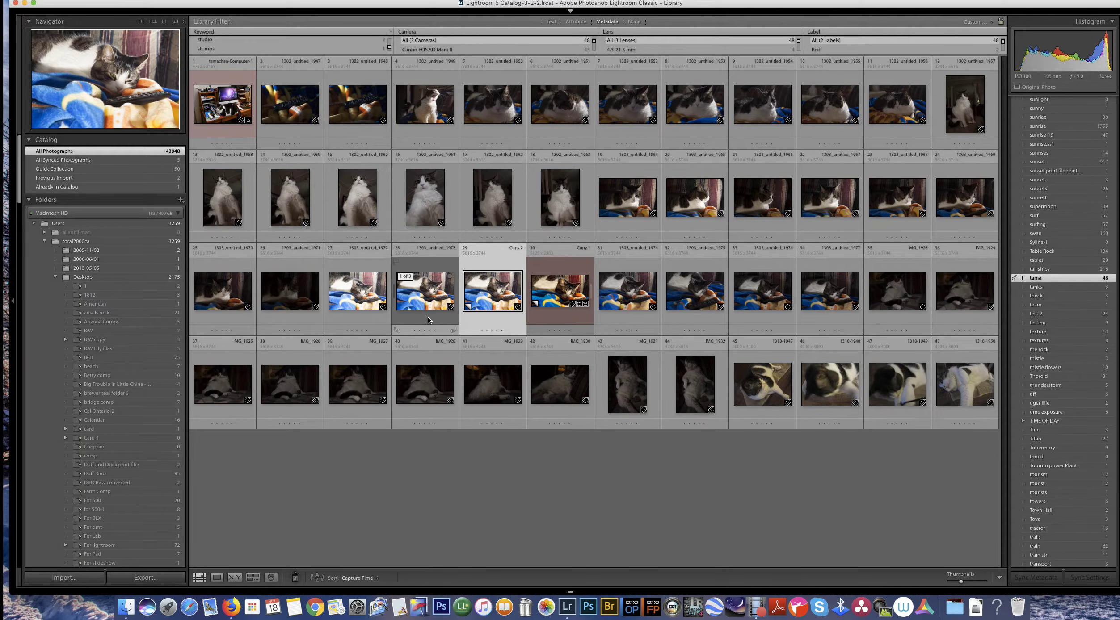
# Open the new virtual copy of the cat photo in the Develop module
pyautogui.doubleClick(499, 323)
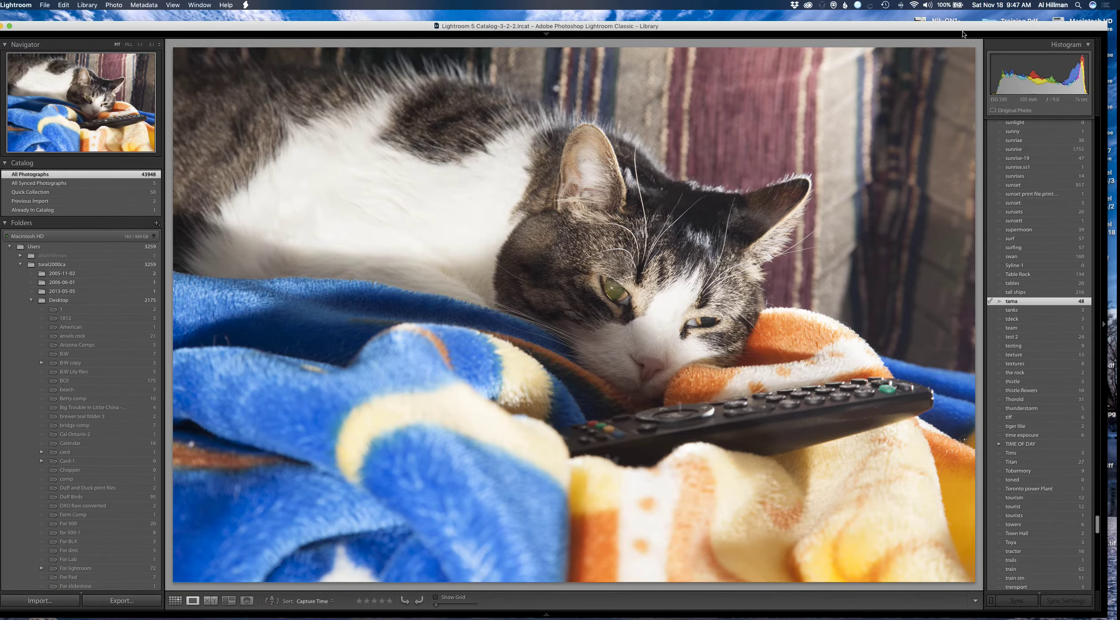
pyautogui.moveTo(993, 6)
pyautogui.click(989, 48)
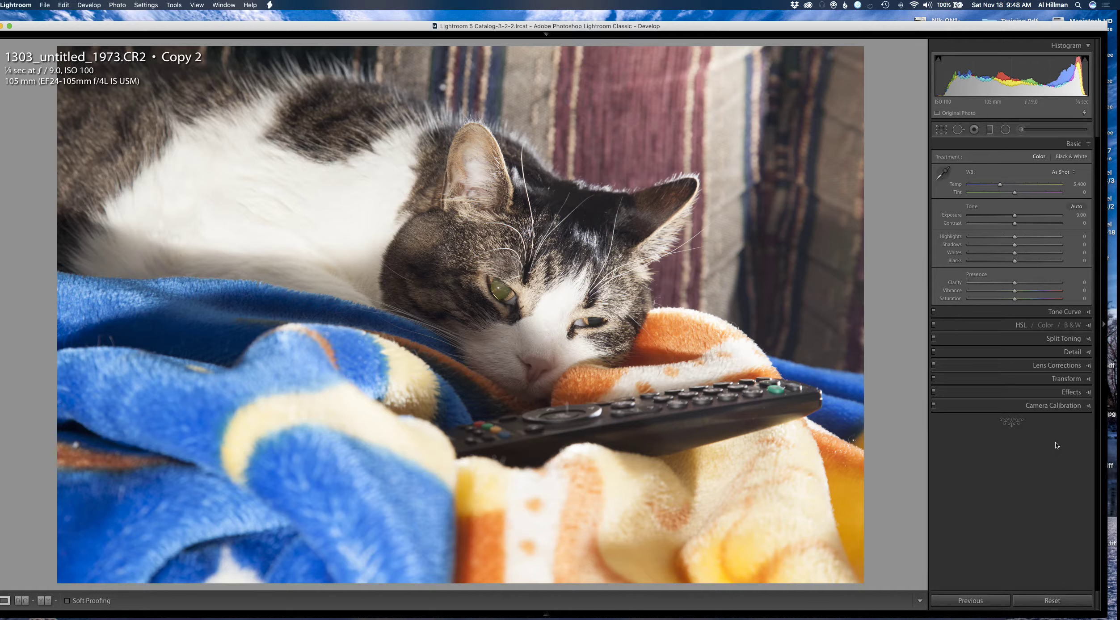
# Set the photo's camera calibration profile to Camera Faithful
pyautogui.click(1089, 406)
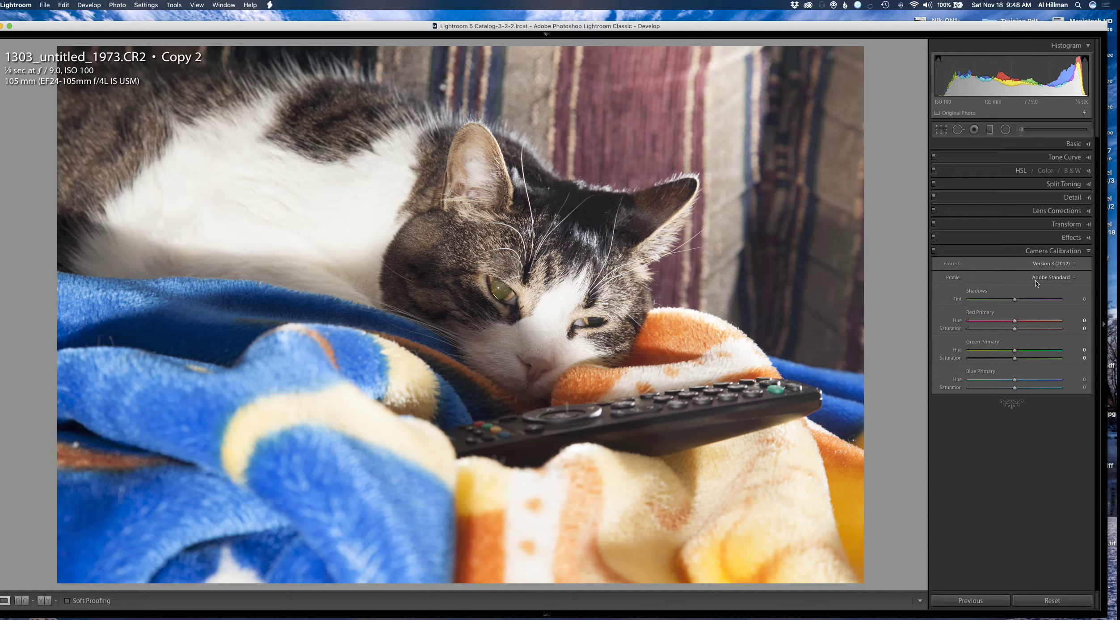
pyautogui.click(1075, 279)
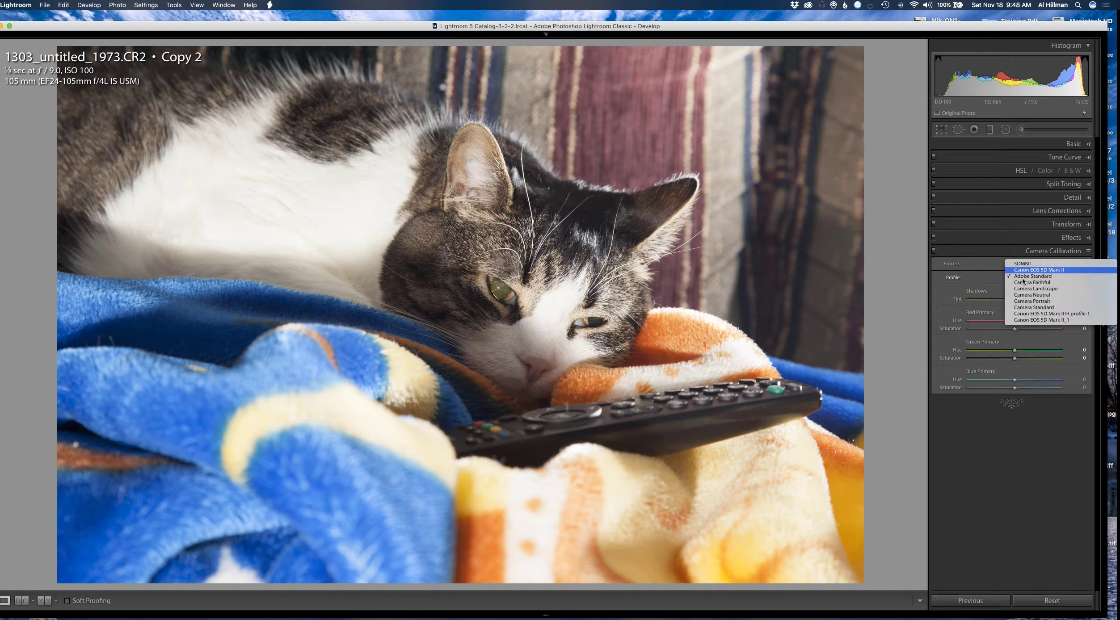
pyautogui.click(985, 284)
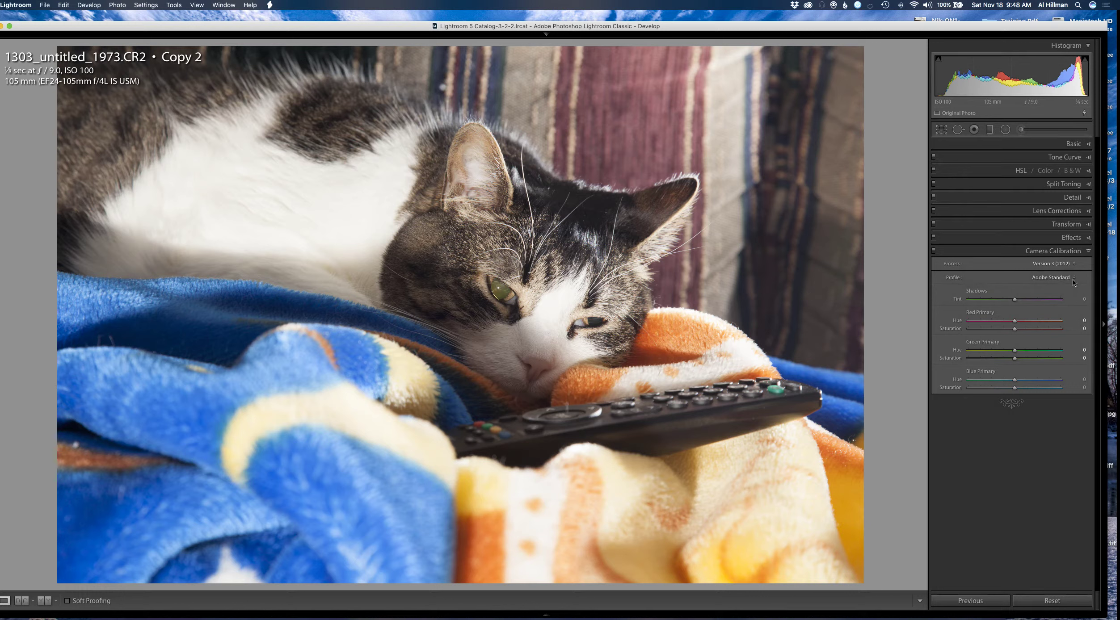
pyautogui.click(1075, 279)
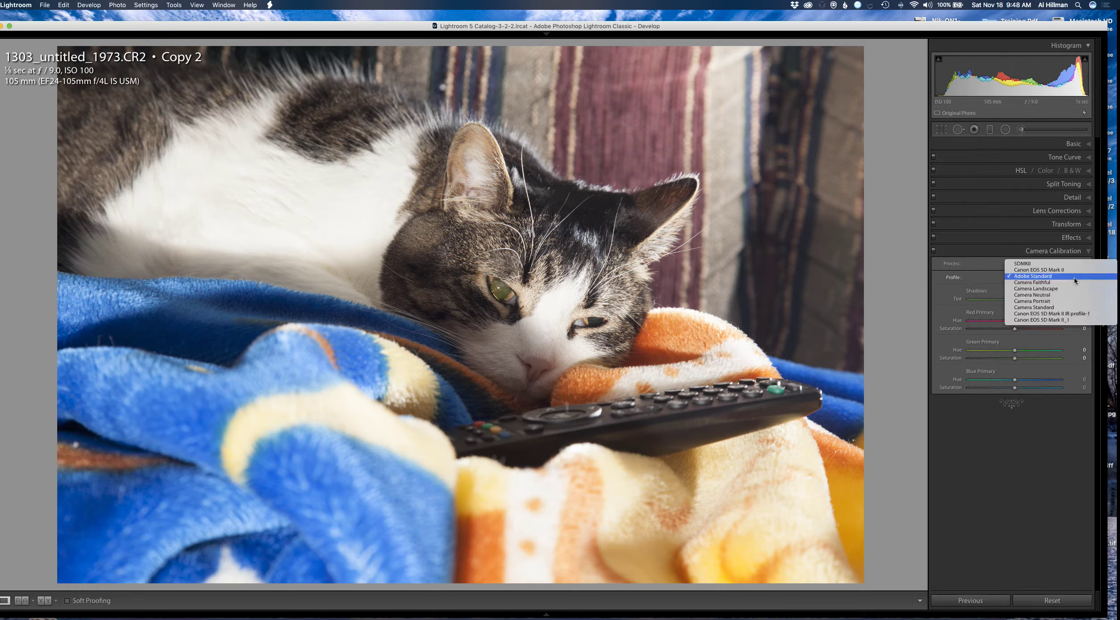
pyautogui.click(1022, 283)
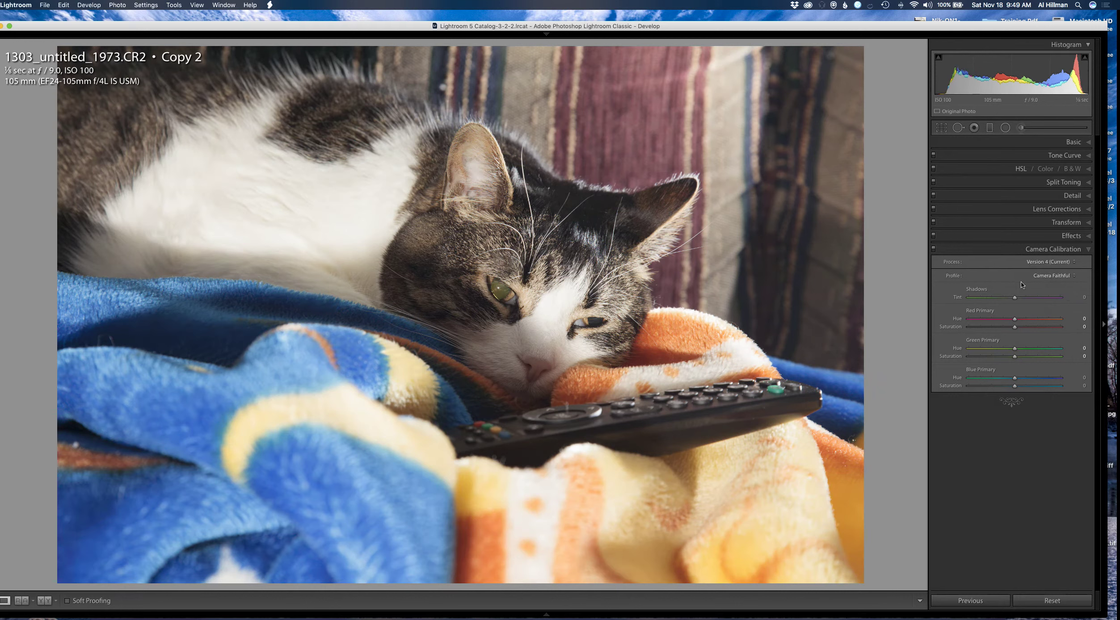
# Try the Camera Landscape calibration profile and return to Camera Faithful
pyautogui.click(1076, 275)
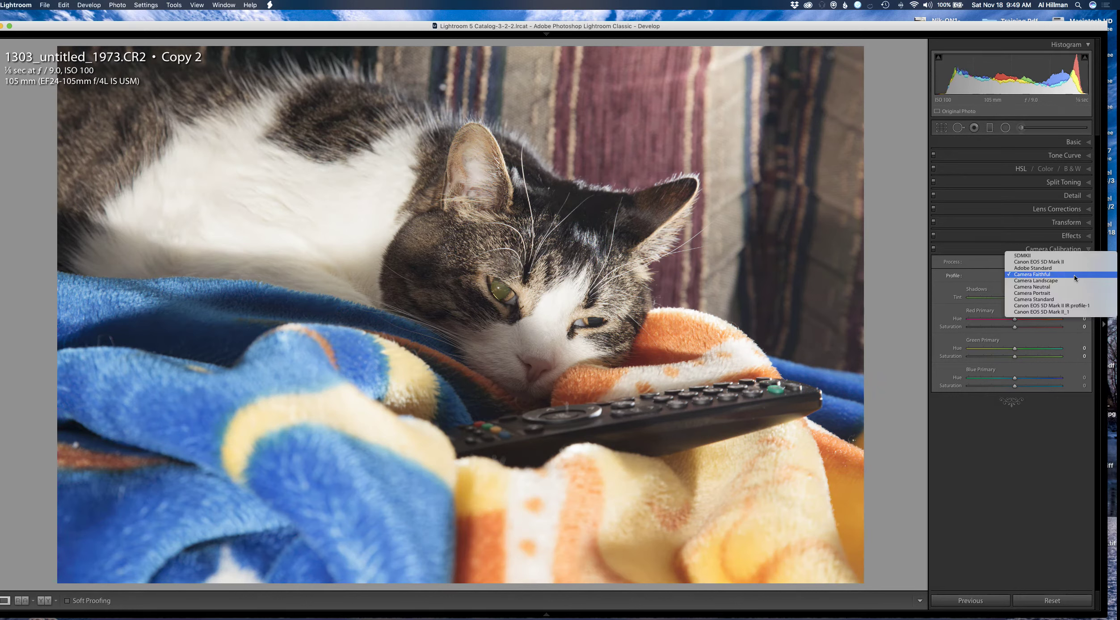
pyautogui.click(1064, 282)
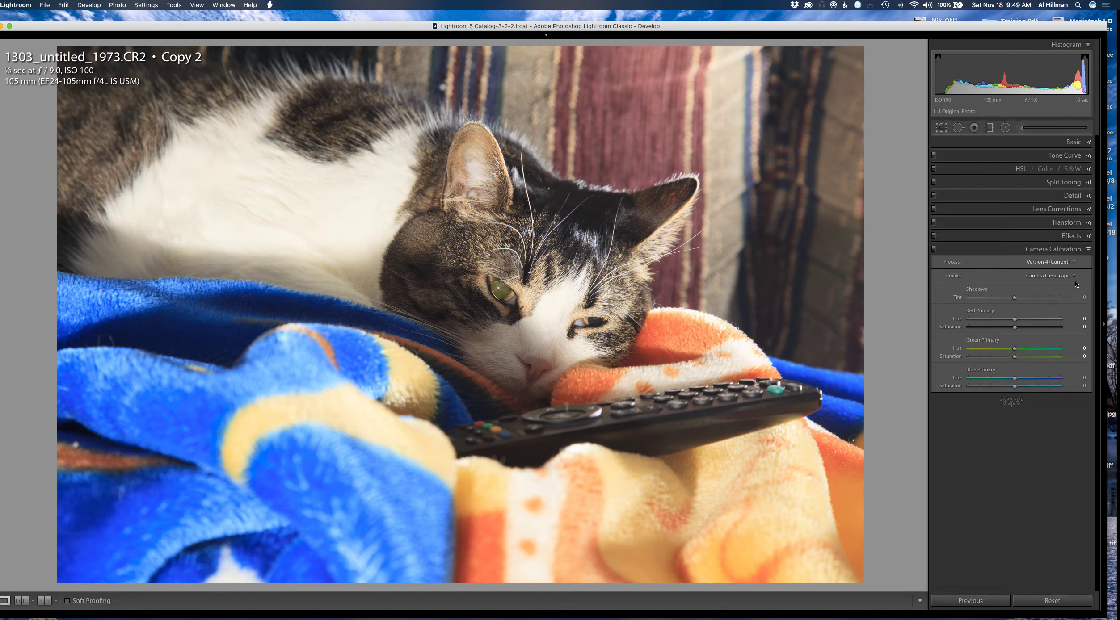
pyautogui.click(1075, 278)
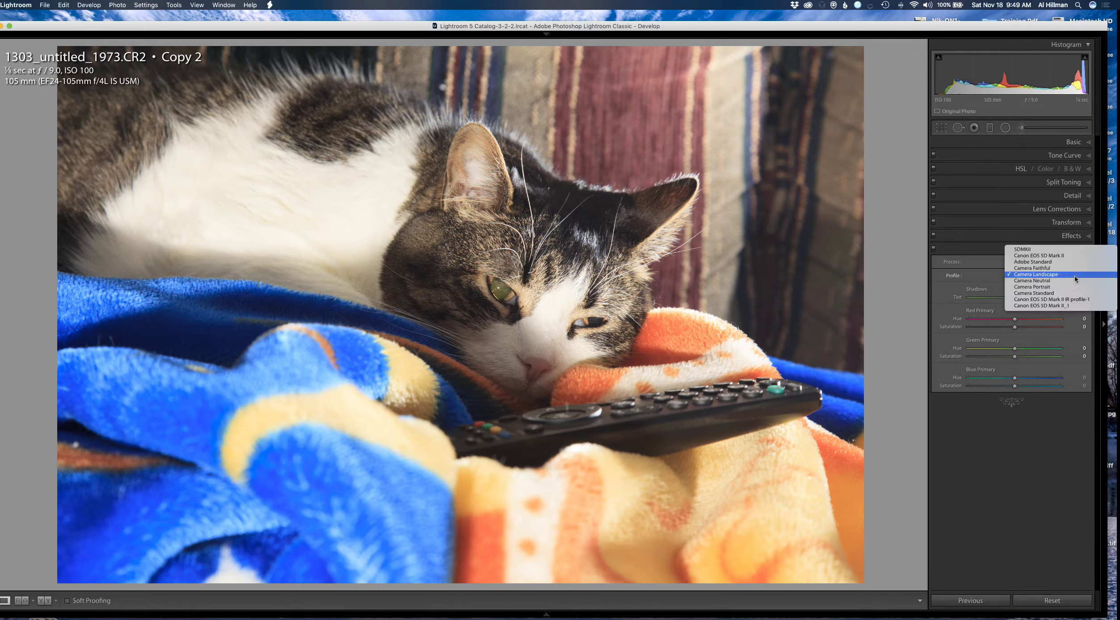
pyautogui.click(1071, 274)
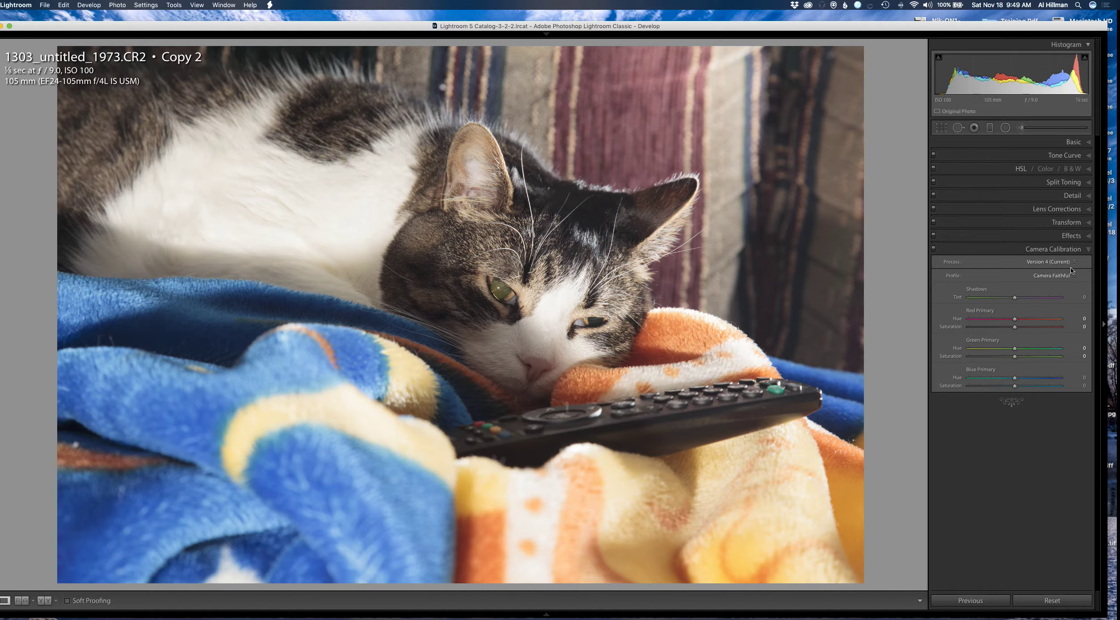
# Remove chromatic aberration and enable lens profile corrections, toggling the profile correction off and on to compare its effect
pyautogui.click(1088, 209)
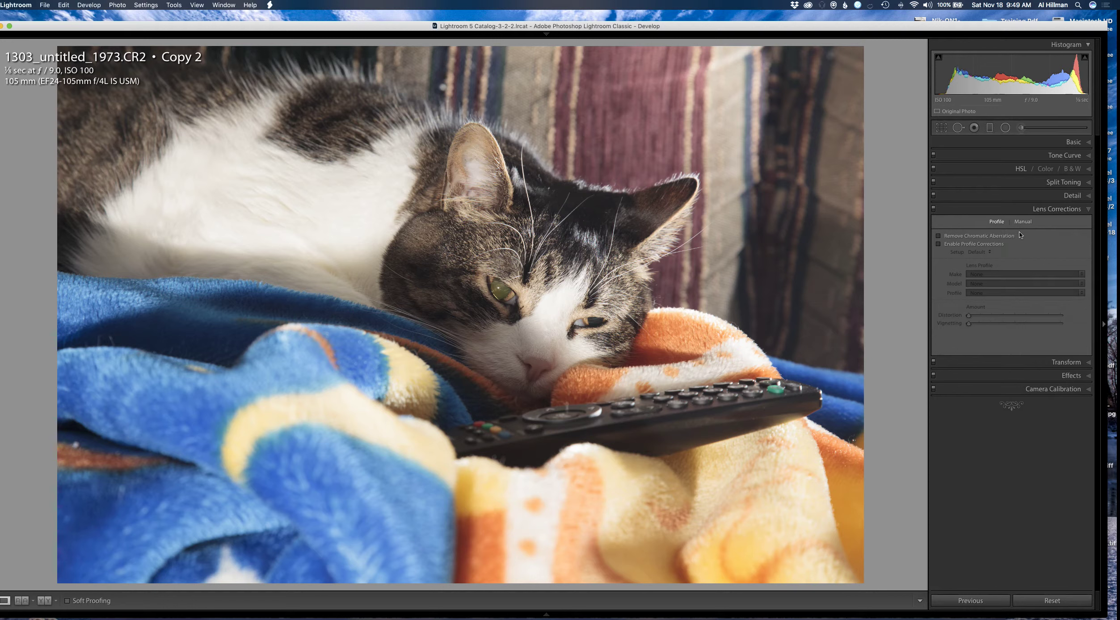
pyautogui.click(938, 237)
pyautogui.click(939, 245)
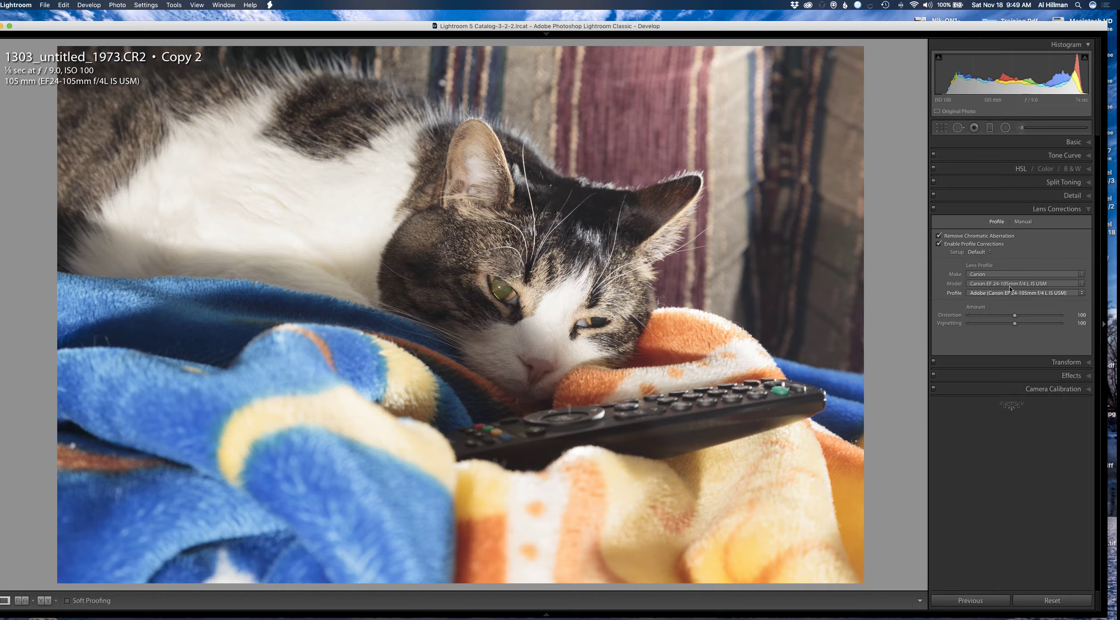
pyautogui.click(938, 244)
pyautogui.click(939, 244)
# Crop the photo slightly tighter around the cat and remote, keeping the original aspect ratio, and apply the crop
pyautogui.click(941, 129)
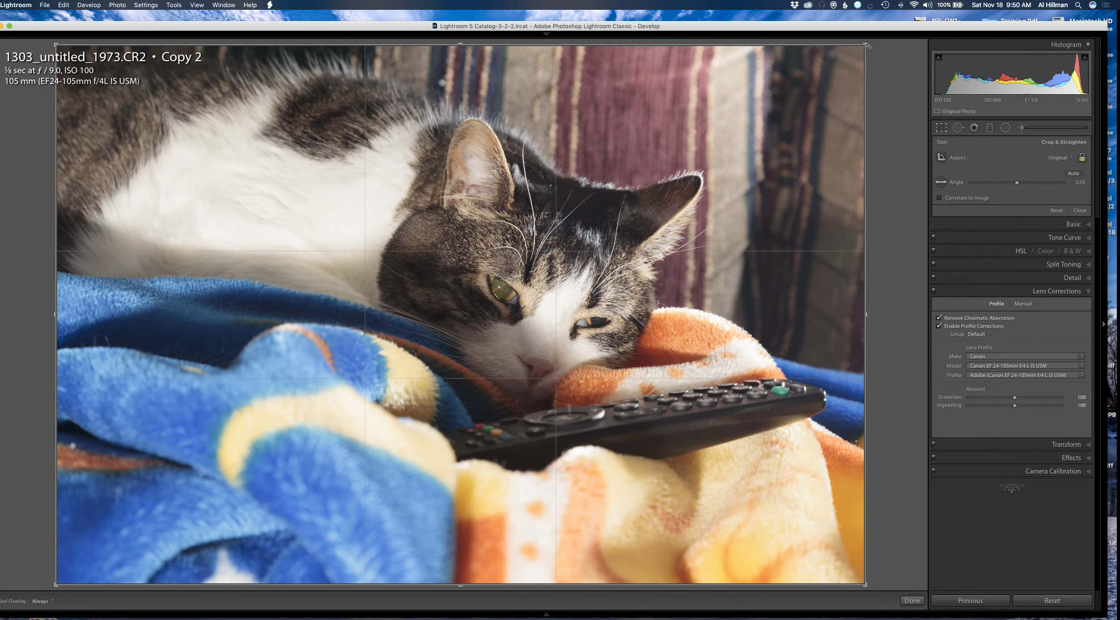
pyautogui.moveTo(867, 46); pyautogui.dragTo(940, 68)
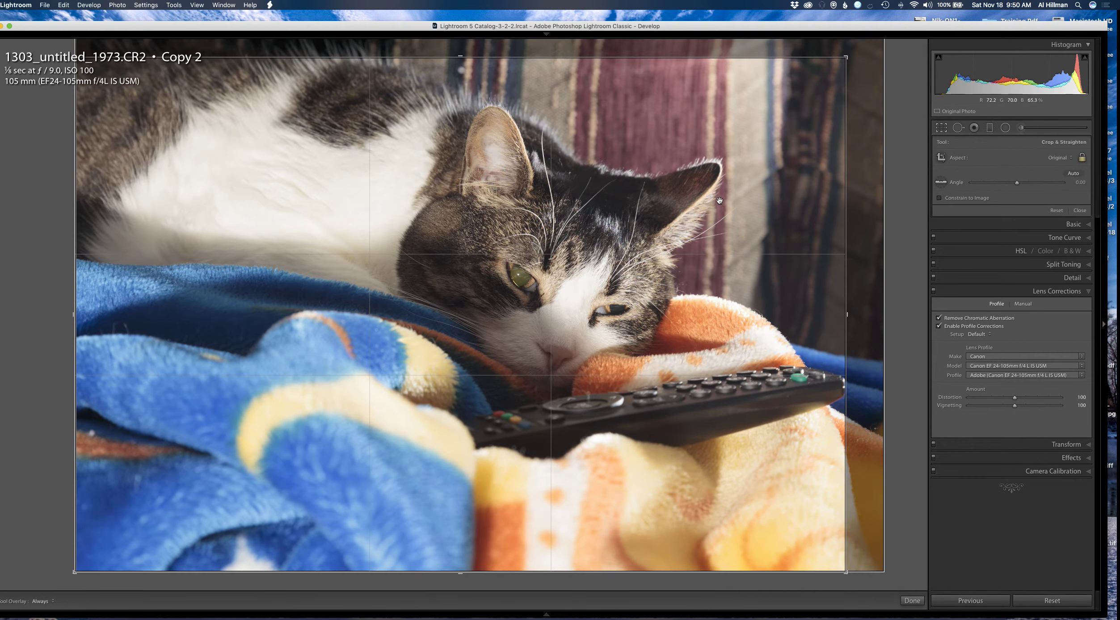
pyautogui.moveTo(719, 200); pyautogui.dragTo(699, 220)
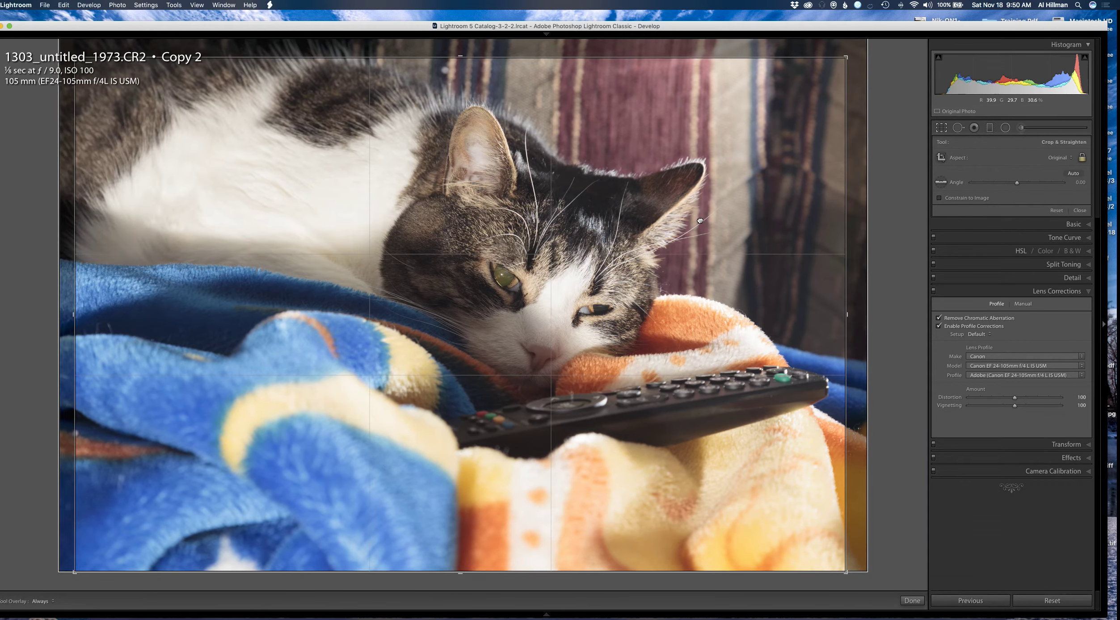
pyautogui.moveTo(462, 549); pyautogui.dragTo(463, 544)
pyautogui.moveTo(550, 478); pyautogui.dragTo(537, 482)
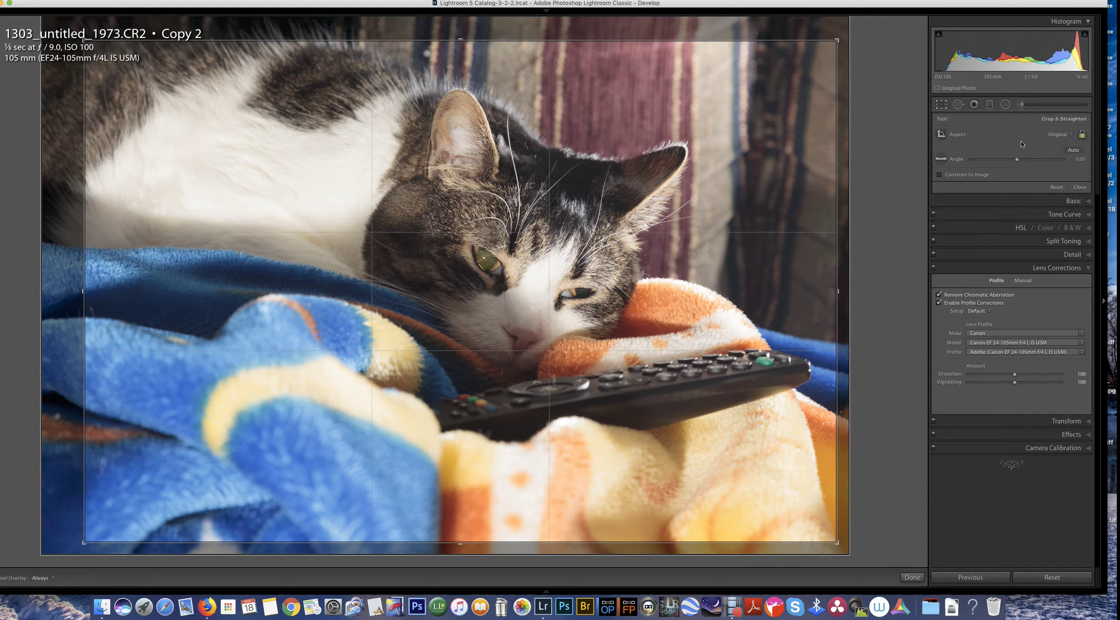
pyautogui.click(1072, 134)
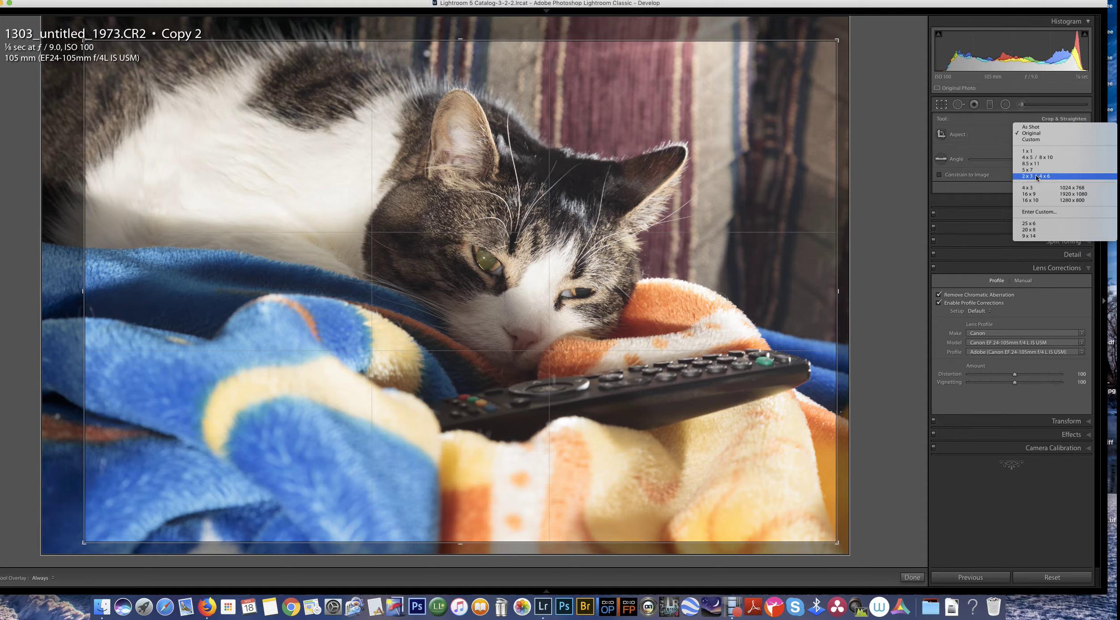
pyautogui.click(888, 162)
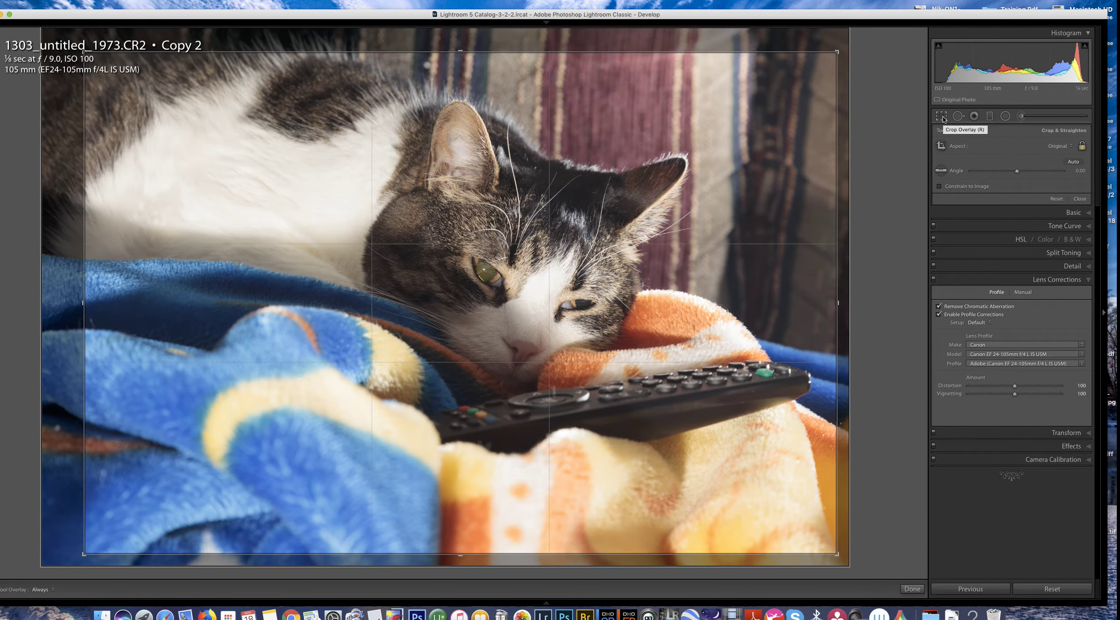
pyautogui.click(941, 117)
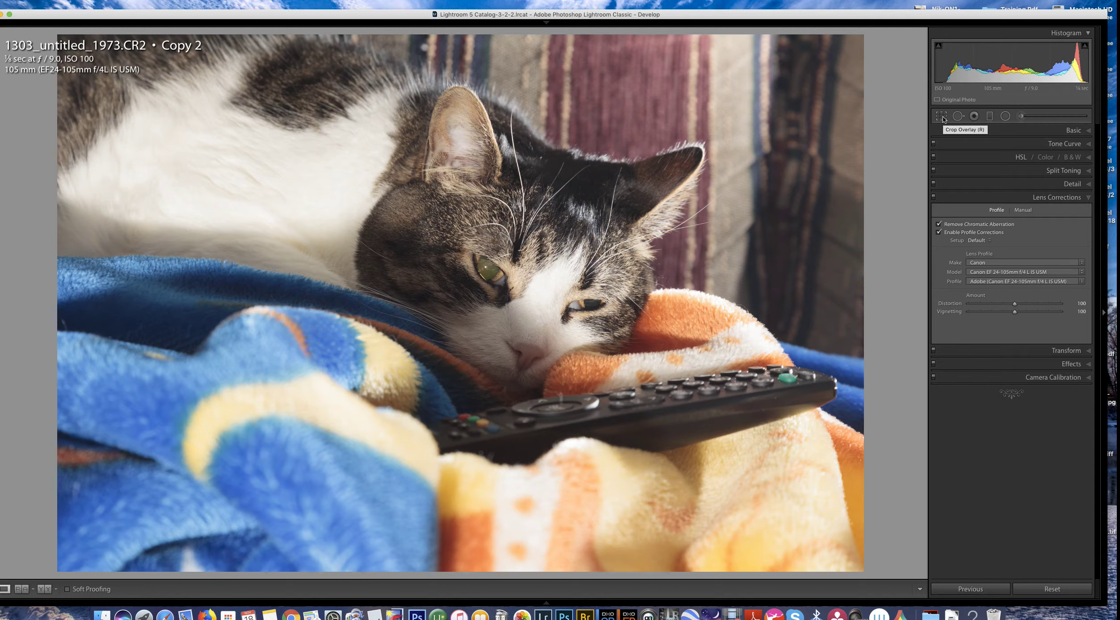
# Try the Auto tone adjustment in the Basic settings and undo it
pyautogui.click(1089, 132)
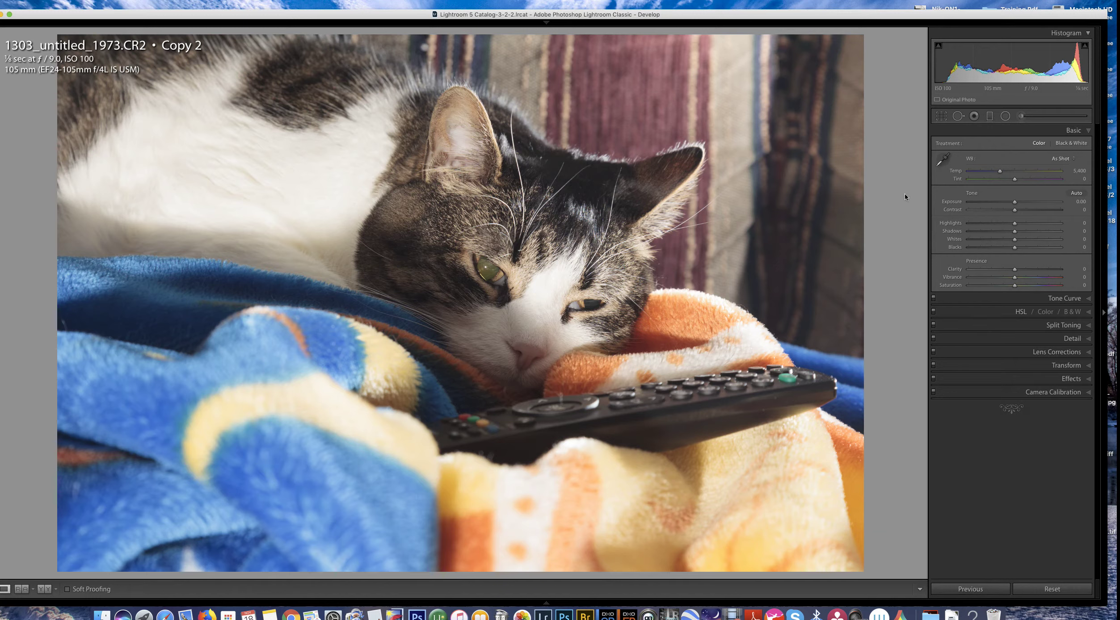
pyautogui.click(1077, 193)
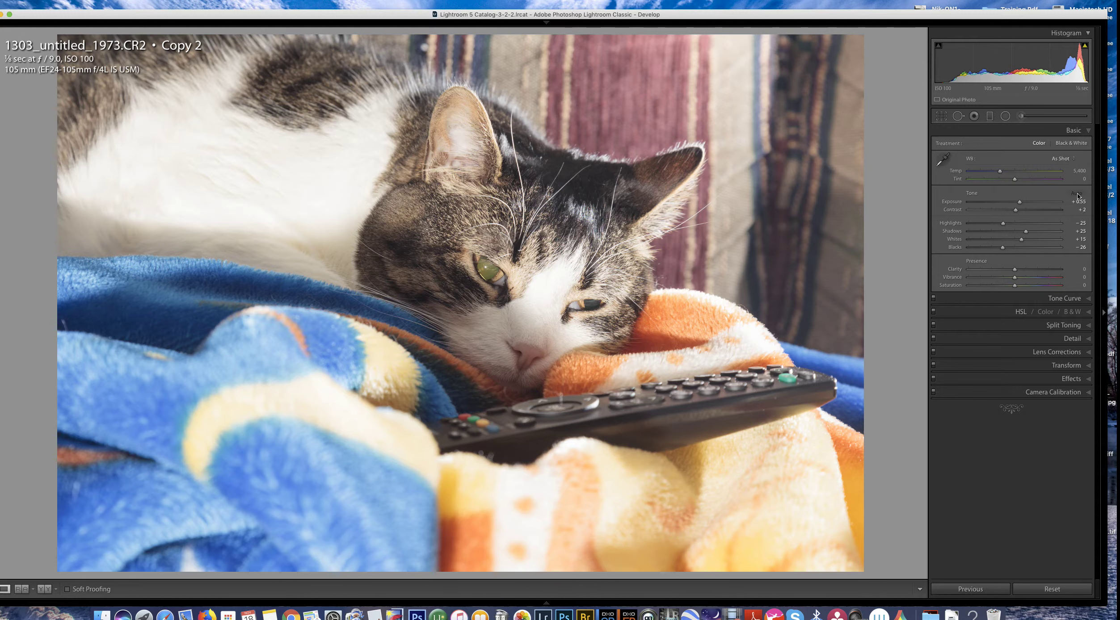
pyautogui.press('super+z')
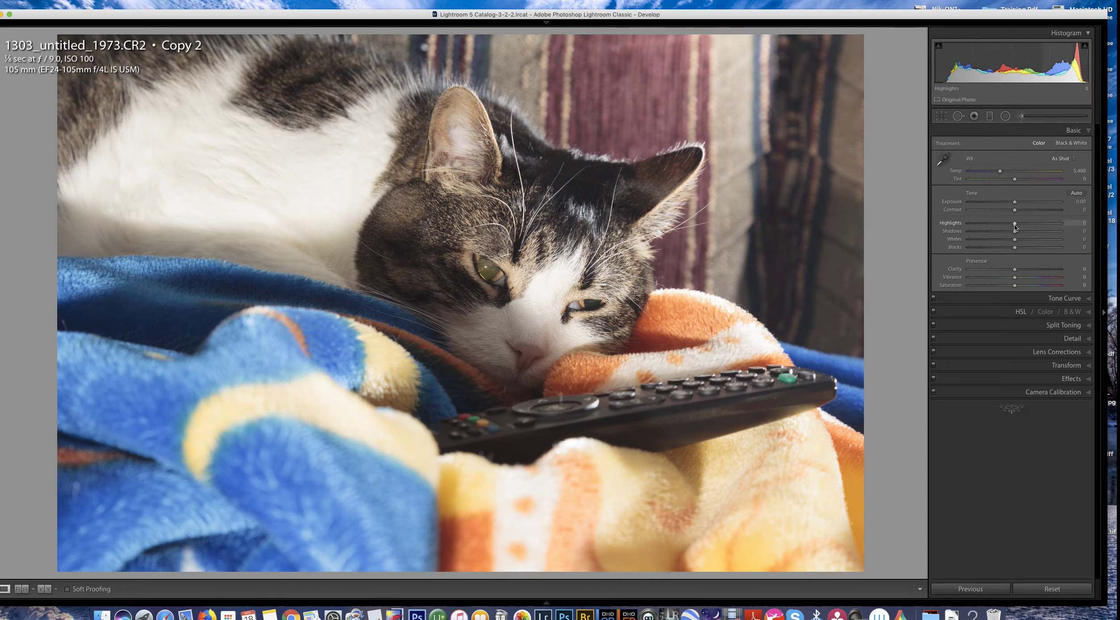
# Set Highlights to -39 and Shadows to +29 for the cat photo
pyautogui.moveTo(1016, 227)
pyautogui.mouseDown()
pyautogui.moveTo(998, 226)
pyautogui.moveTo(1027, 232)
pyautogui.mouseUp()
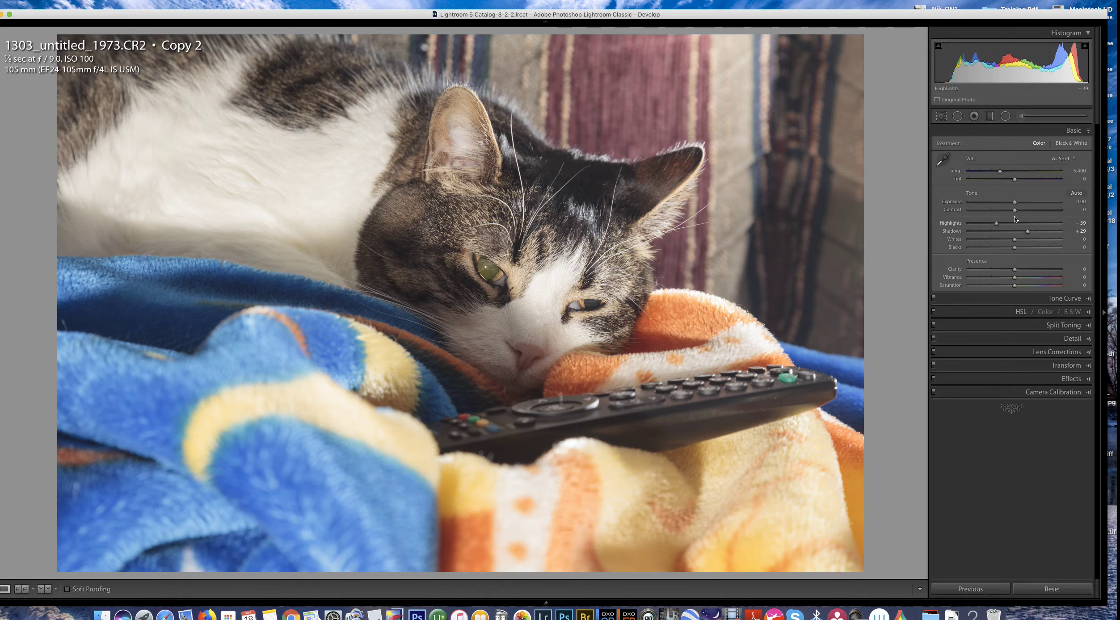
# Set a custom white balance by sampling the white fur between the cat's eyes with the White Balance Selector
pyautogui.click(943, 160)
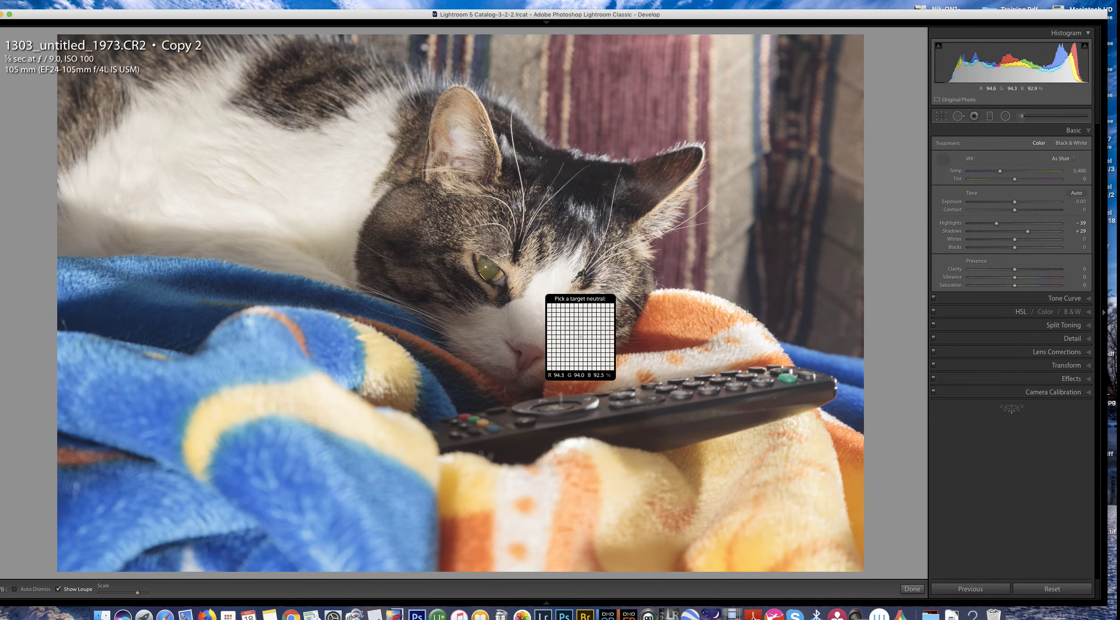
pyautogui.click(942, 158)
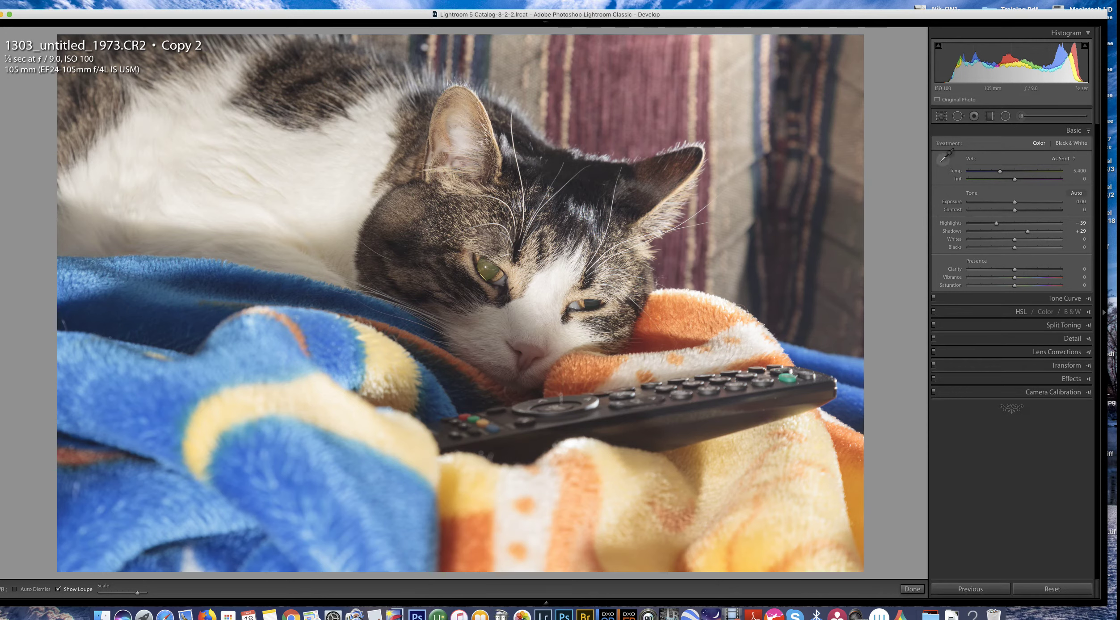
pyautogui.click(944, 158)
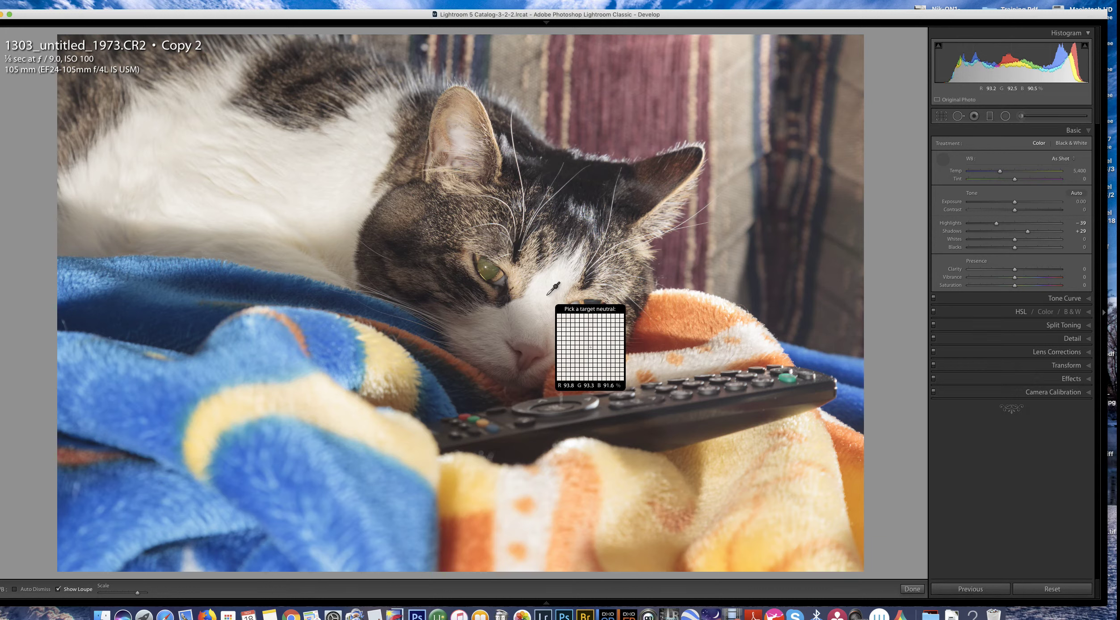
pyautogui.click(548, 295)
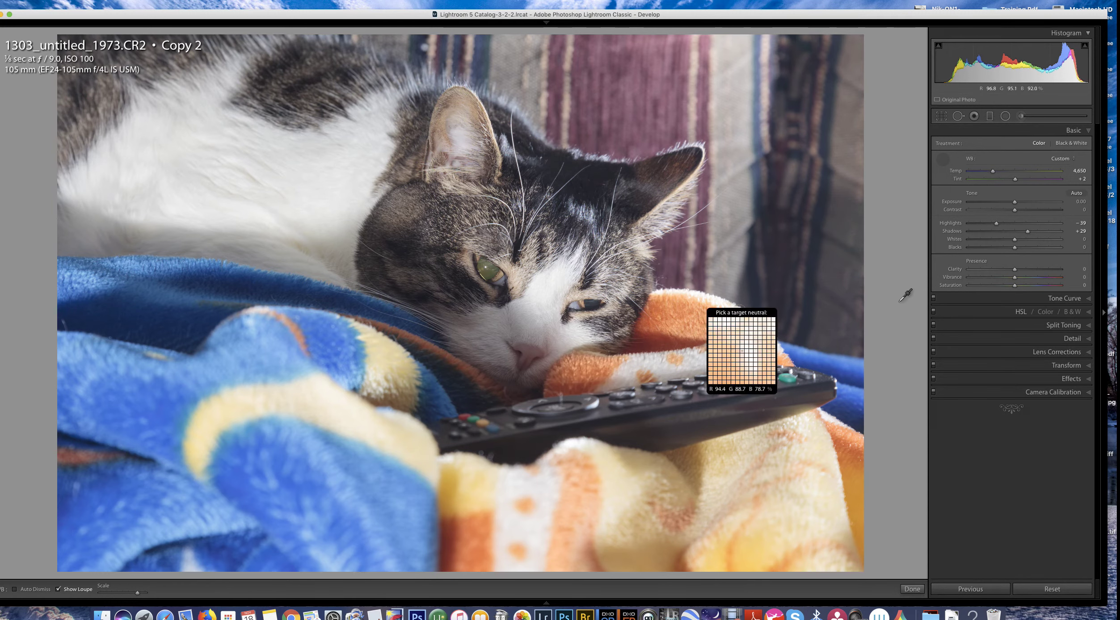
pyautogui.click(944, 158)
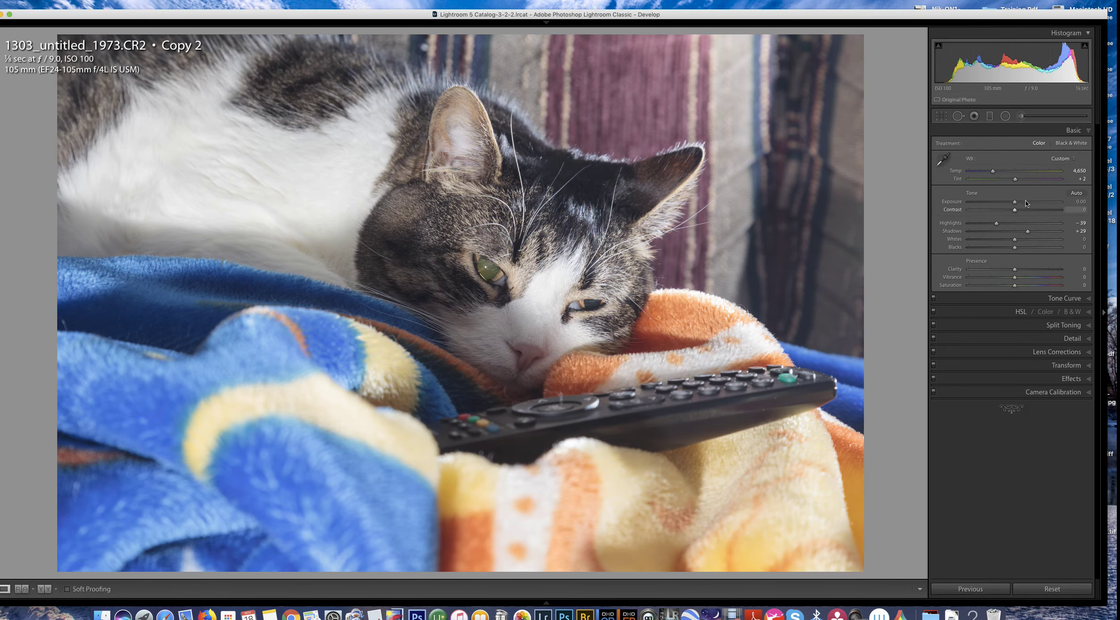
# Lower Exposure to -0.60 and raise Shadows to +38
pyautogui.moveTo(1015, 204); pyautogui.dragTo(1008, 204)
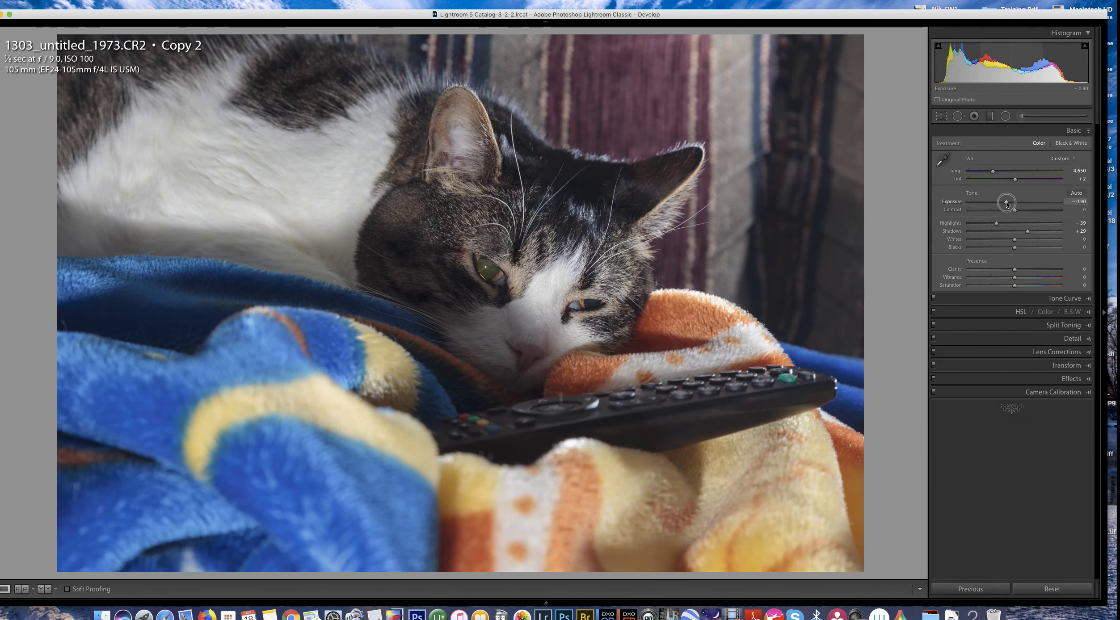
pyautogui.moveTo(1007, 204); pyautogui.dragTo(1009, 204)
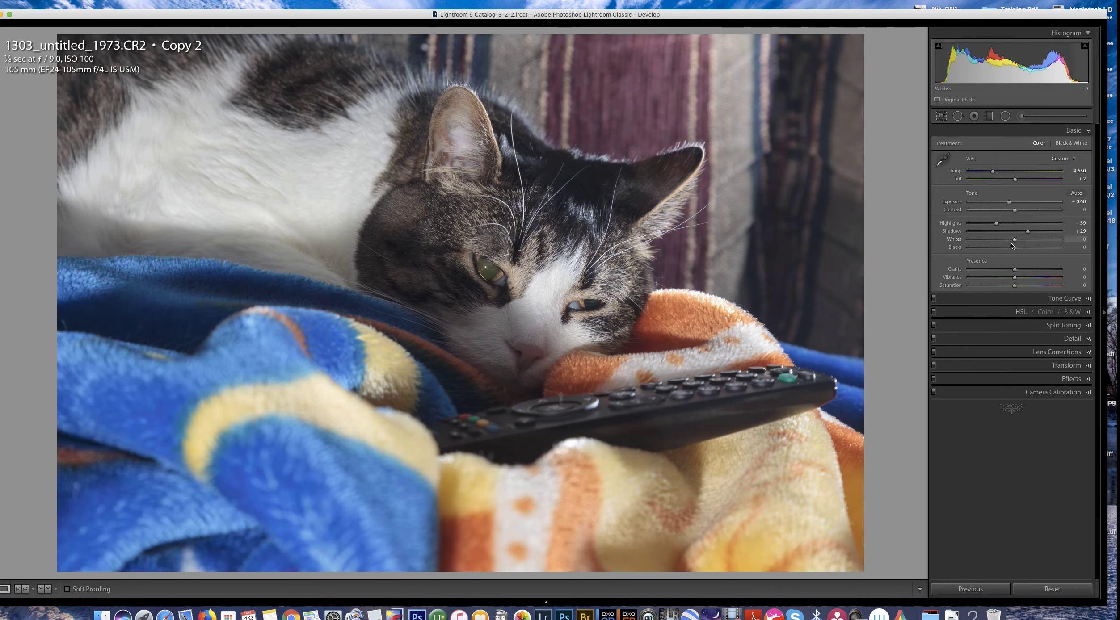
pyautogui.moveTo(1029, 235); pyautogui.dragTo(1034, 234)
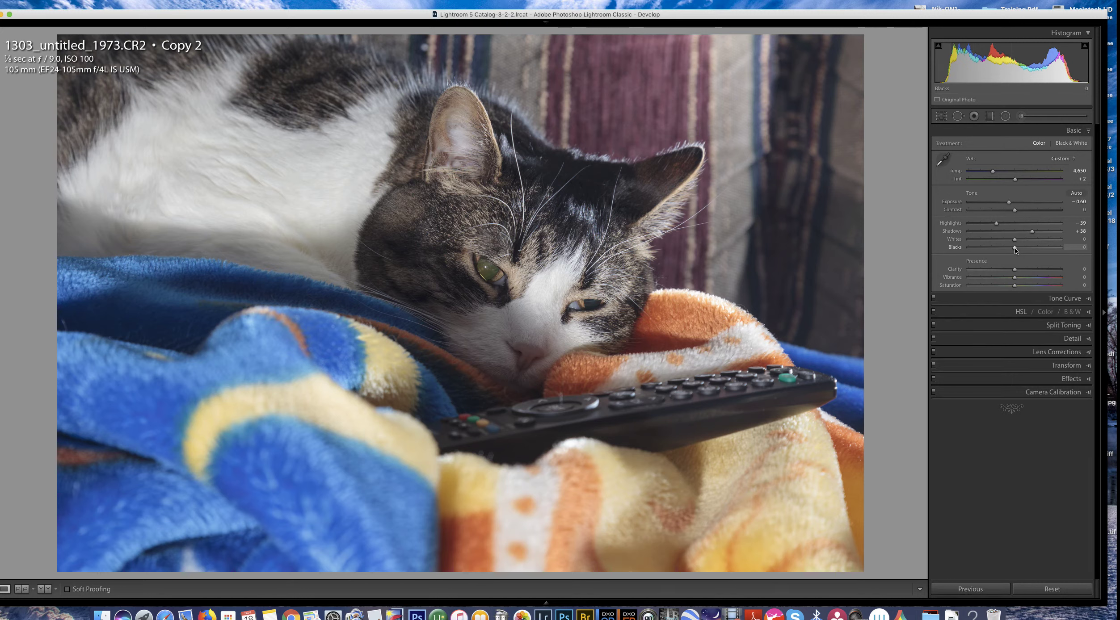
# Set Blacks to -47, Whites to +25 and Highlights to -27 for the cat photo
pyautogui.press('alt')
pyautogui.keyDown('alt'); pyautogui.click(1016, 249); pyautogui.keyUp('alt')
pyautogui.moveTo(1015, 249); pyautogui.dragTo(993, 251)
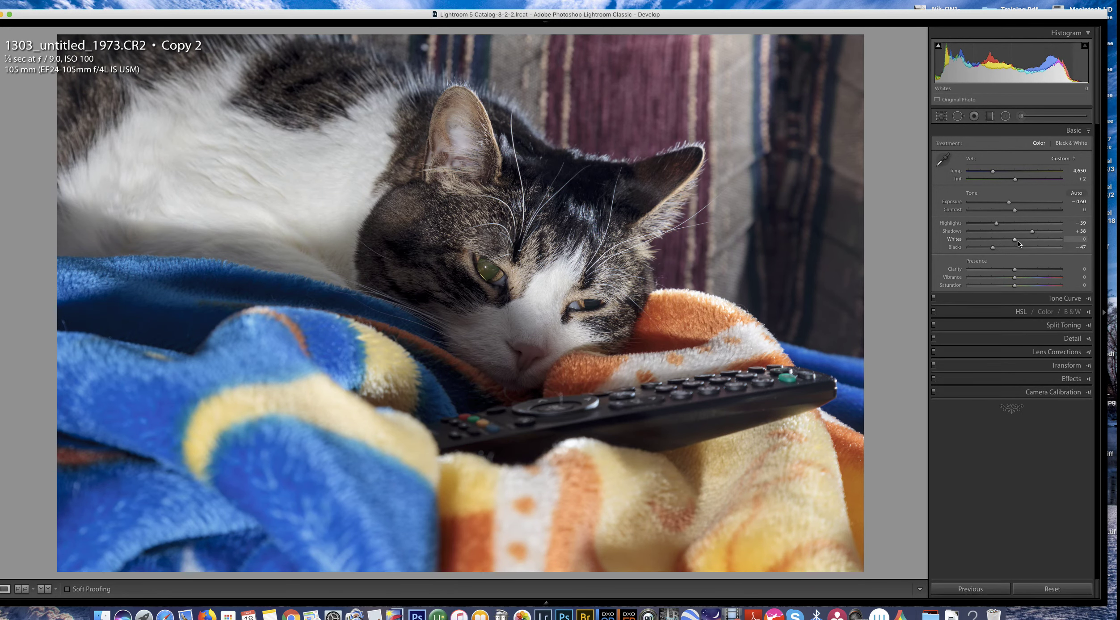
pyautogui.press('alt')
pyautogui.moveTo(1014, 241); pyautogui.dragTo(1026, 240)
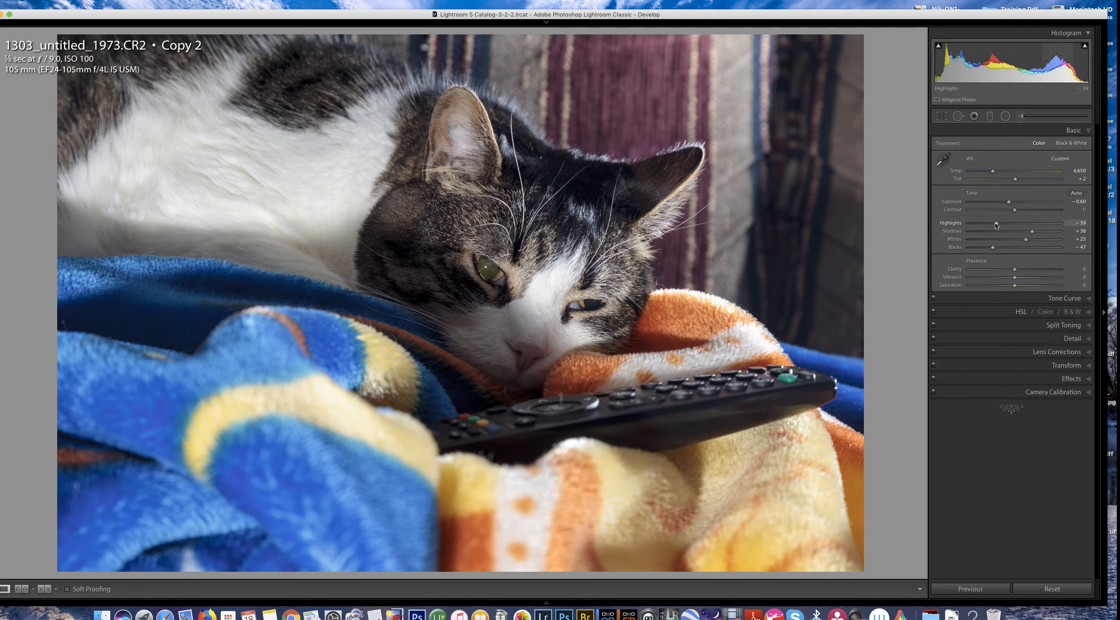
pyautogui.moveTo(996, 224); pyautogui.dragTo(1002, 225)
# Set Clarity to +5 and Saturation to +5, and raise Vibrance slightly above +22
pyautogui.moveTo(1015, 270); pyautogui.dragTo(1018, 271)
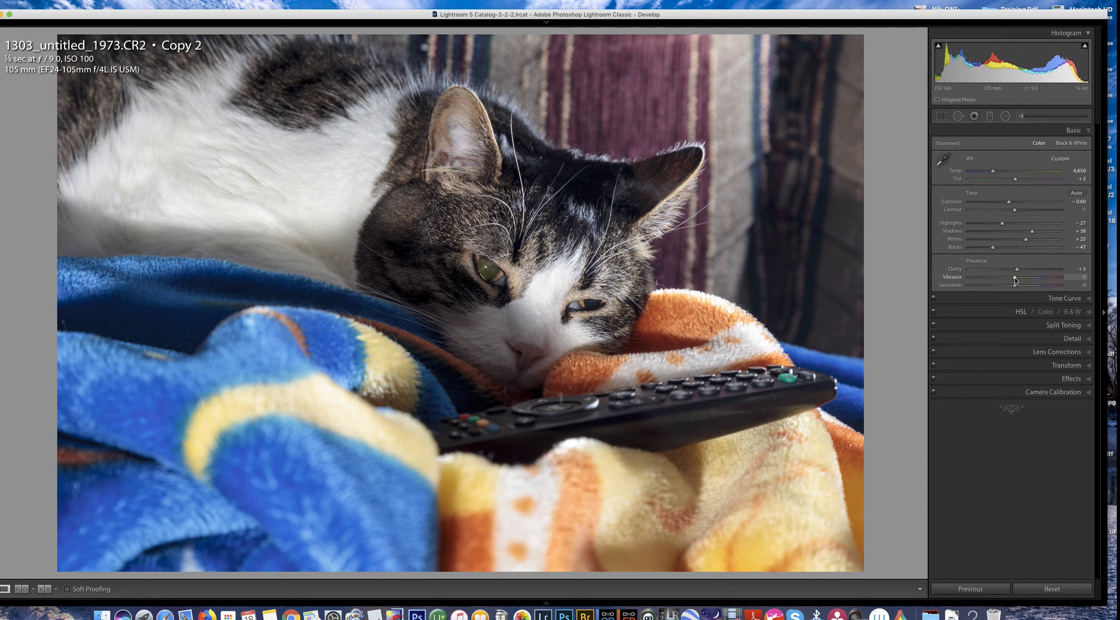
pyautogui.moveTo(1015, 280)
pyautogui.mouseDown()
pyautogui.moveTo(1051, 284)
pyautogui.moveTo(1017, 287)
pyautogui.moveTo(1025, 279)
pyautogui.mouseUp()
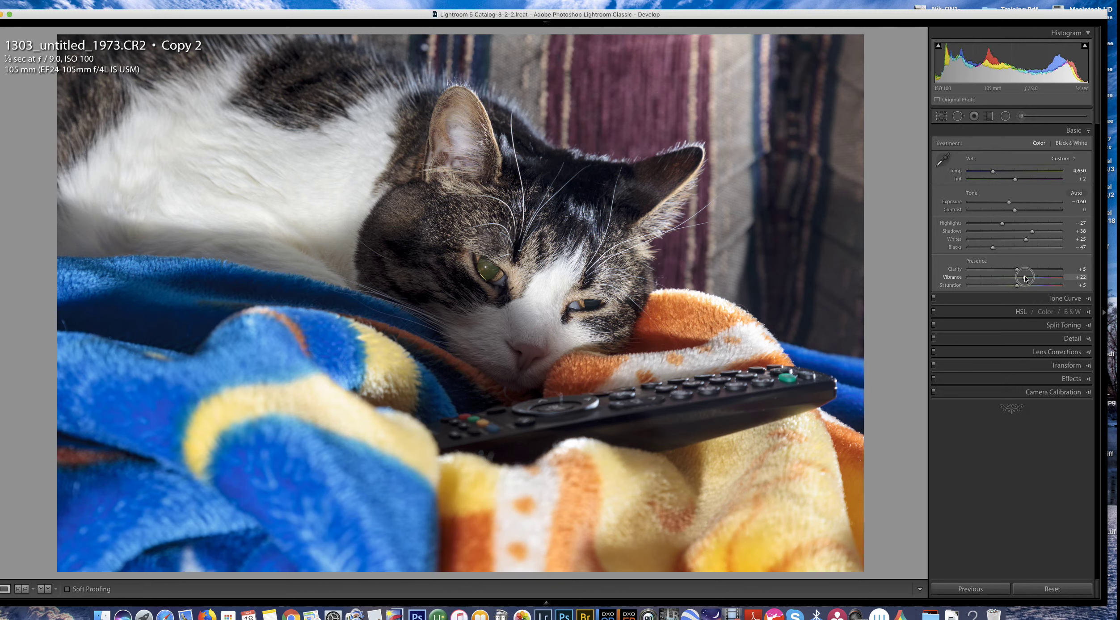
pyautogui.moveTo(1025, 278); pyautogui.dragTo(1027, 279)
# Apply the Medium Contrast point curve in the Tone Curve settings
pyautogui.click(1089, 298)
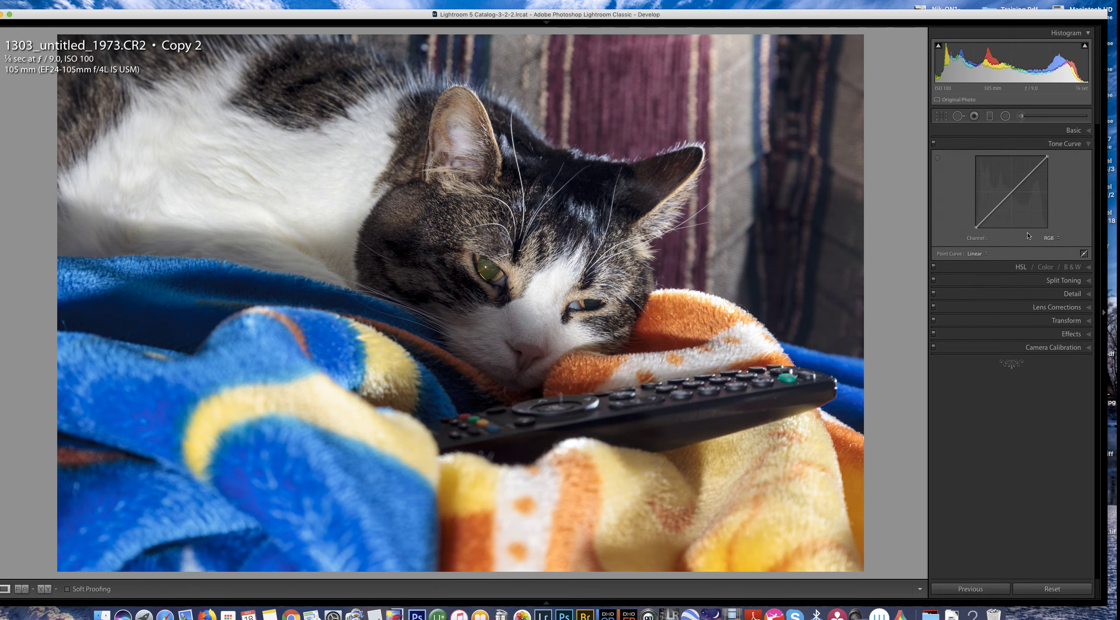
pyautogui.click(987, 253)
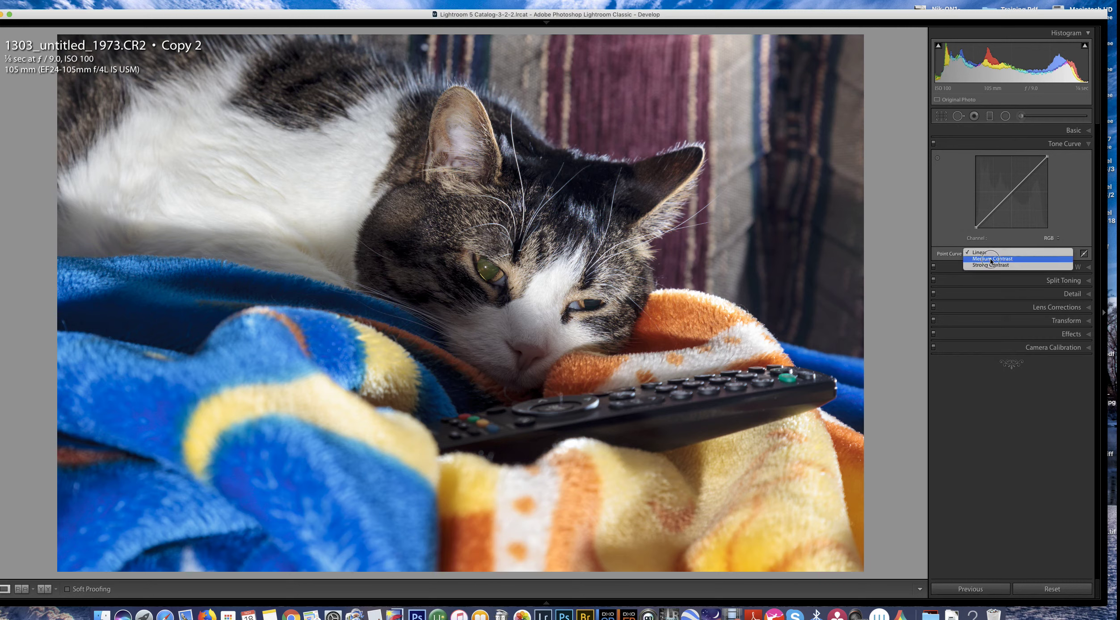
pyautogui.click(991, 260)
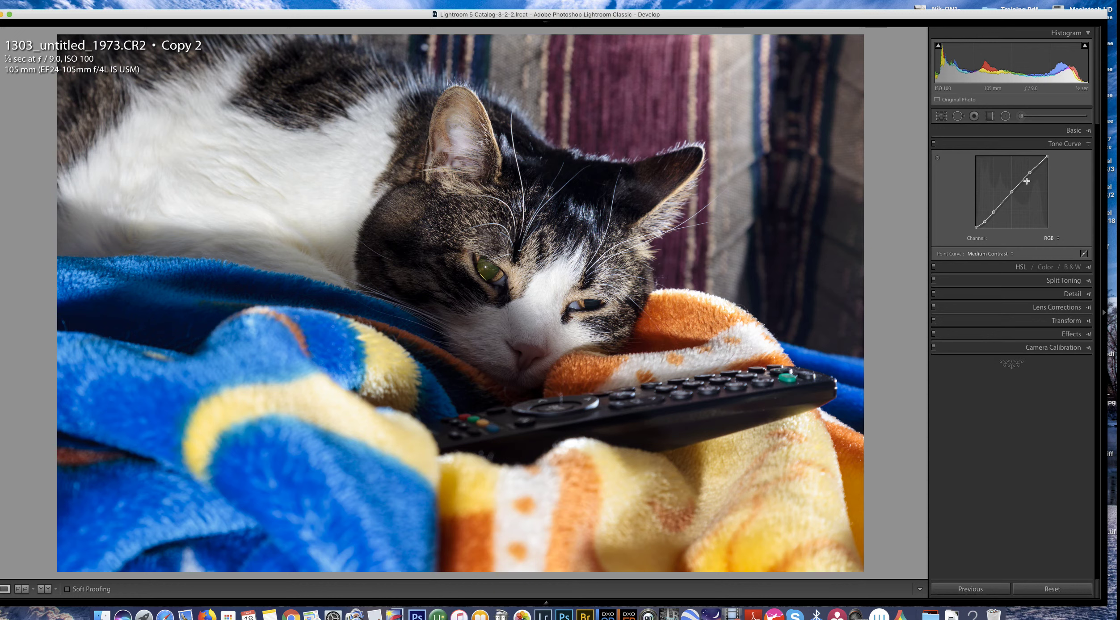
# Set the sharpening Amount to 45 and inspect the fur around the cat's eyes at close zoom
pyautogui.click(1089, 295)
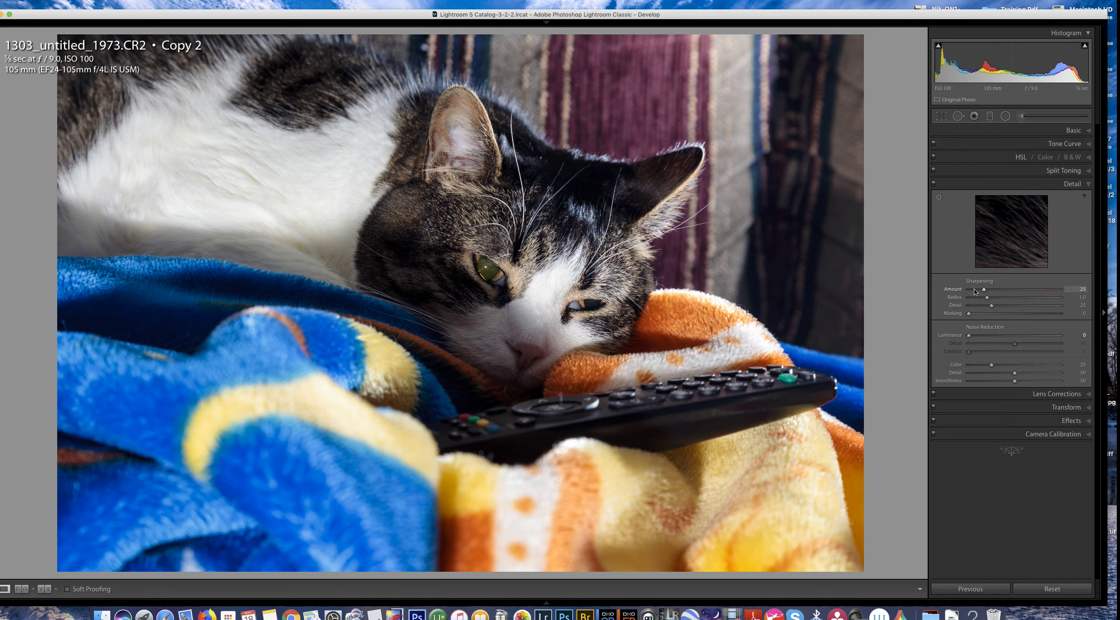
pyautogui.moveTo(984, 290); pyautogui.dragTo(996, 291)
pyautogui.click(493, 239)
pyautogui.scroll(4, 492, 239)
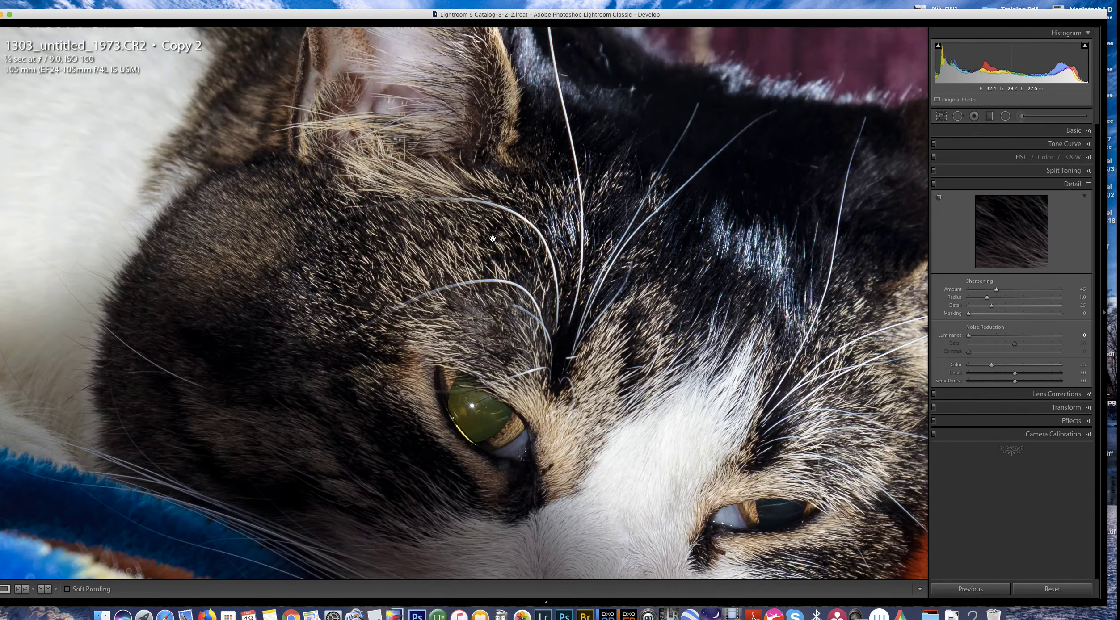
pyautogui.scroll(3, 492, 239)
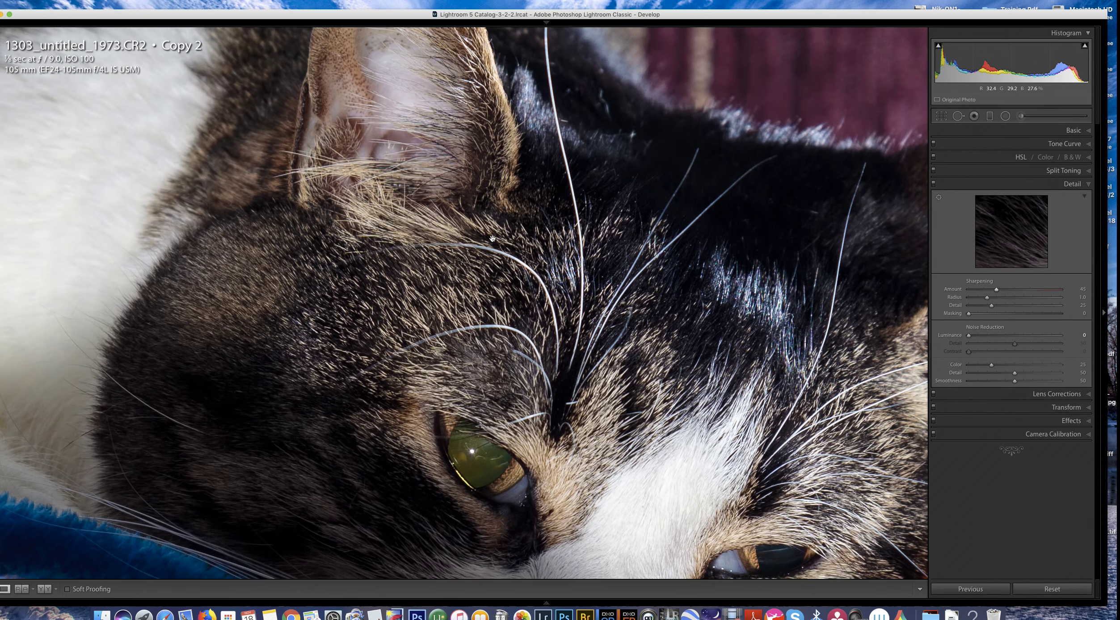
pyautogui.scroll(-4, 492, 239)
pyautogui.click(493, 239)
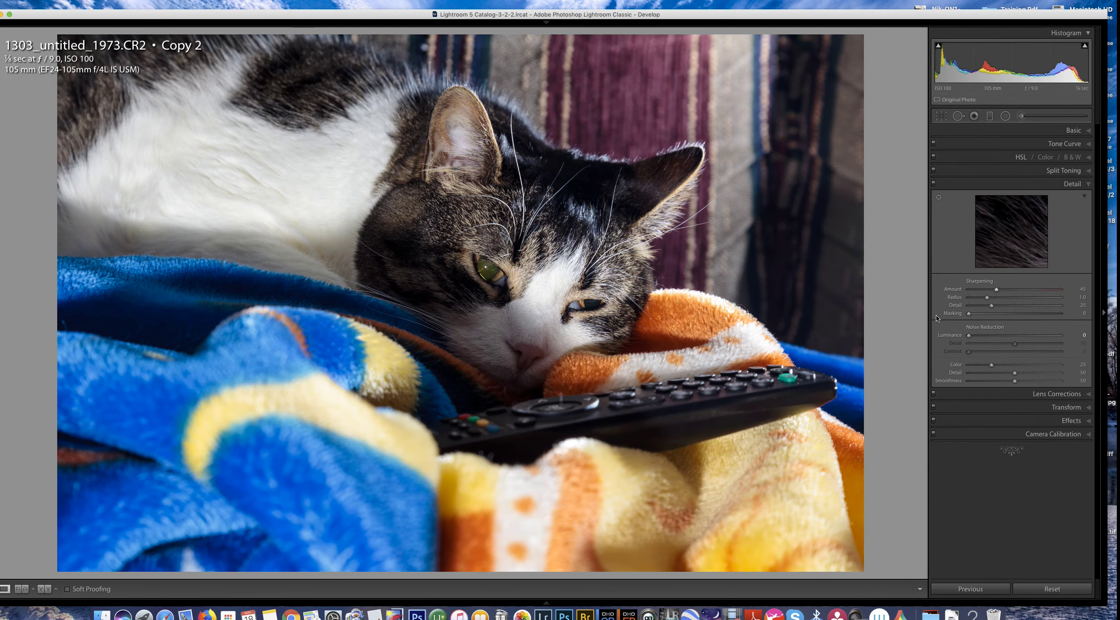
# Set sharpening Masking to 84 using the mask preview, and Luminance noise reduction to 4 with Contrast 3
pyautogui.press('alt')
pyautogui.keyDown('alt'); pyautogui.click(969, 314); pyautogui.keyUp('alt')
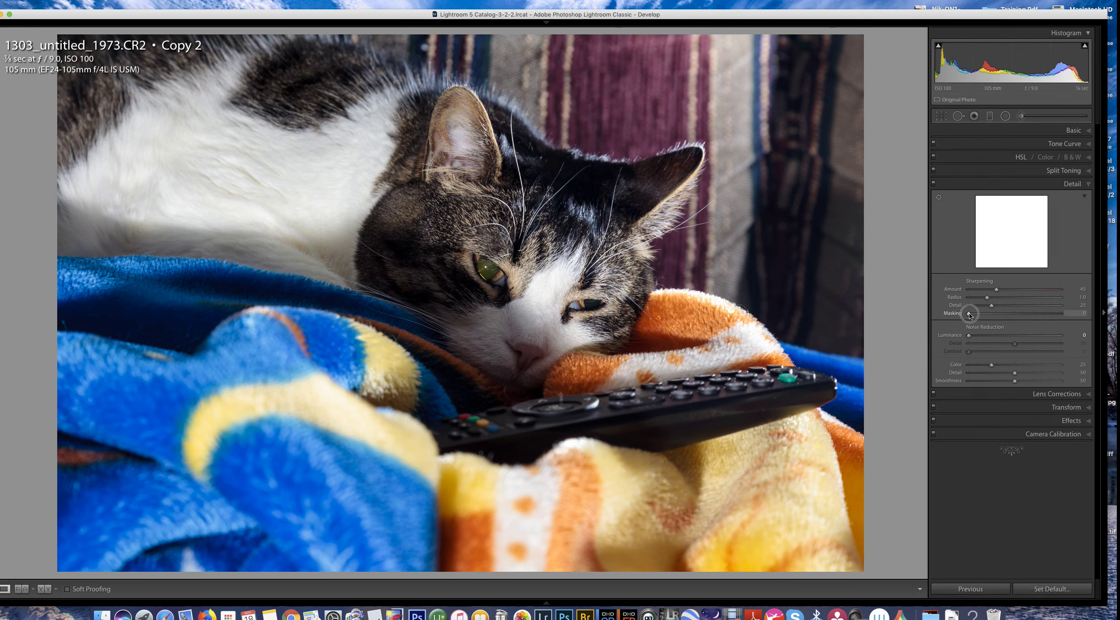
pyautogui.moveTo(969, 314); pyautogui.dragTo(1039, 312)
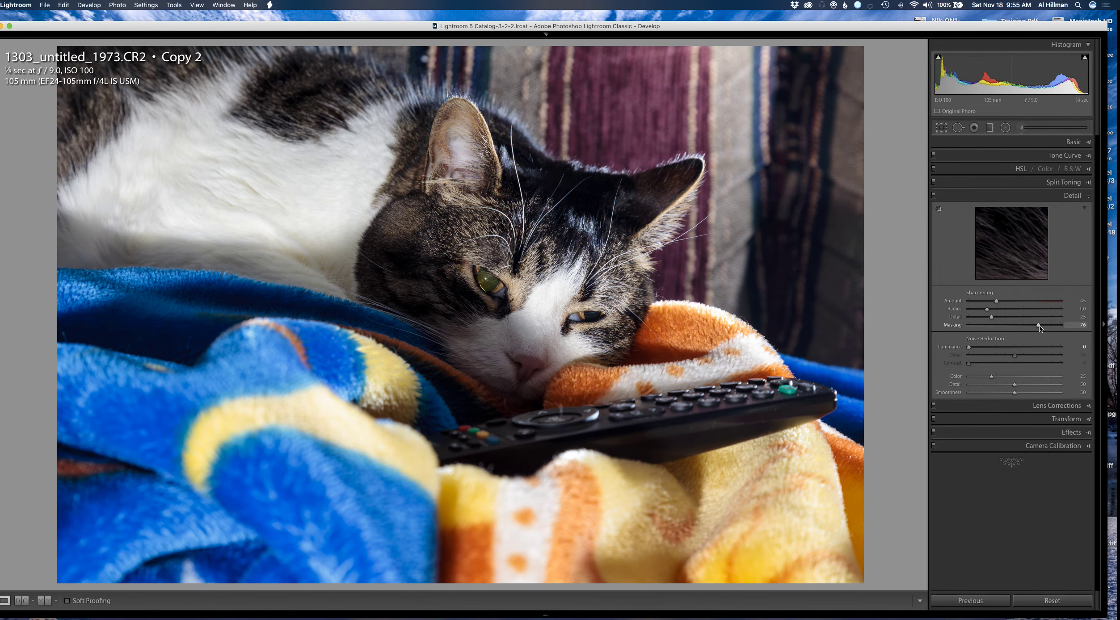
pyautogui.keyDown('alt'); pyautogui.click(1039, 325); pyautogui.keyUp('alt')
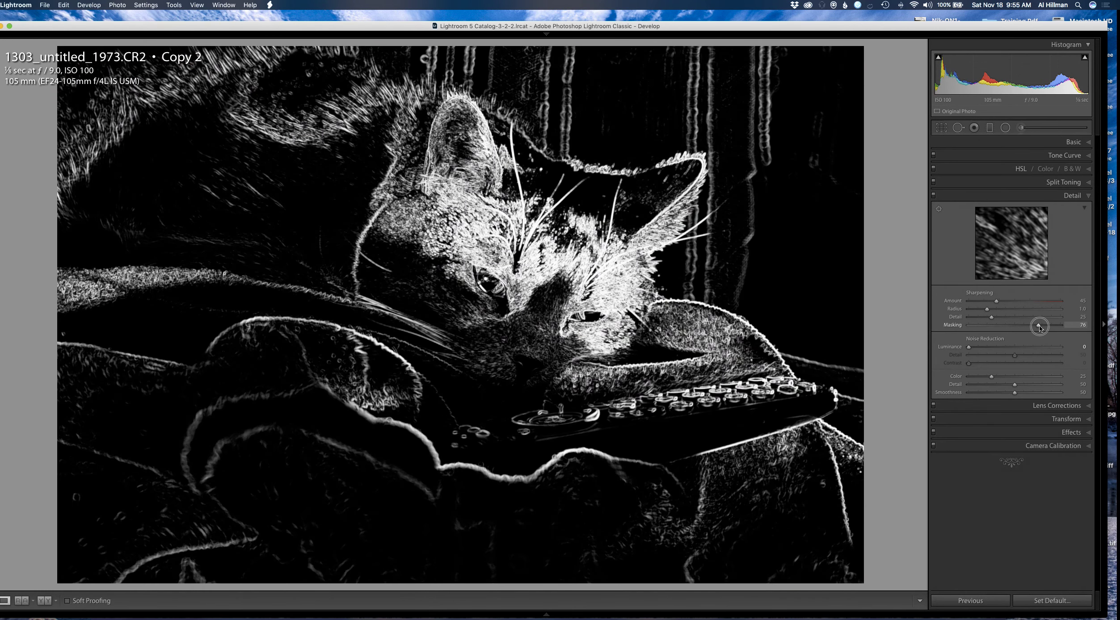
pyautogui.moveTo(1040, 328); pyautogui.dragTo(1048, 327)
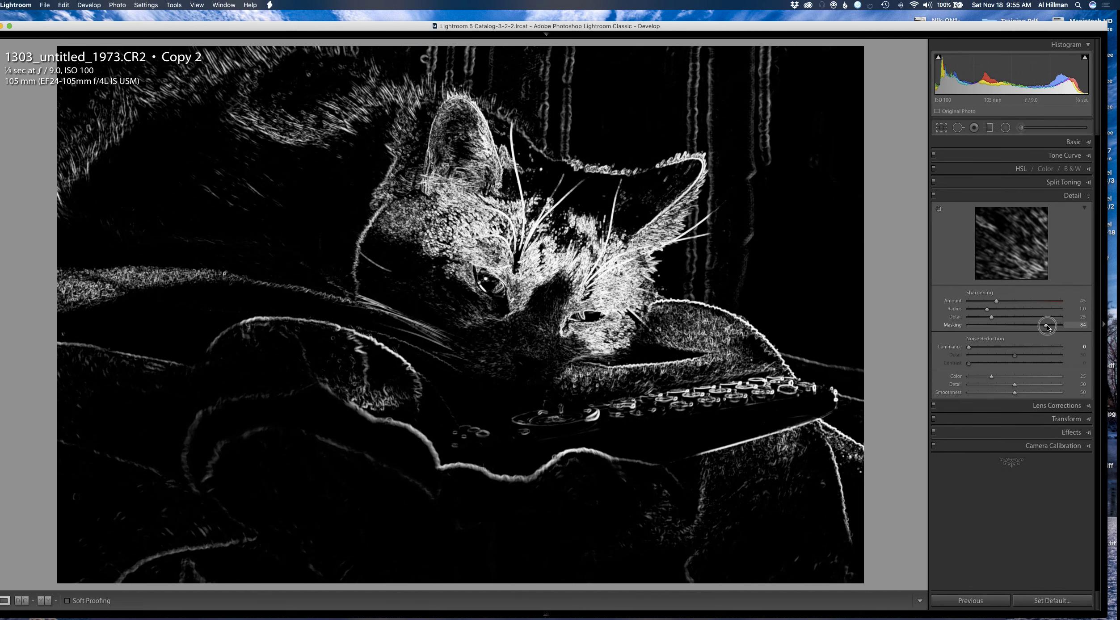
pyautogui.moveTo(1047, 327); pyautogui.dragTo(1047, 327)
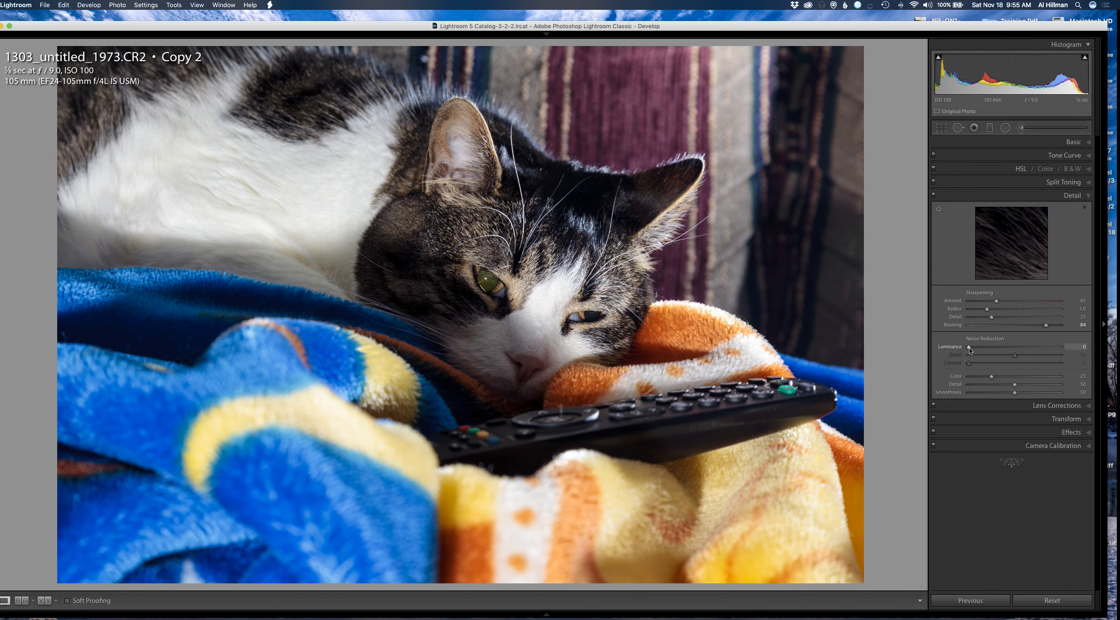
pyautogui.moveTo(969, 347); pyautogui.dragTo(972, 348)
pyautogui.click(972, 366)
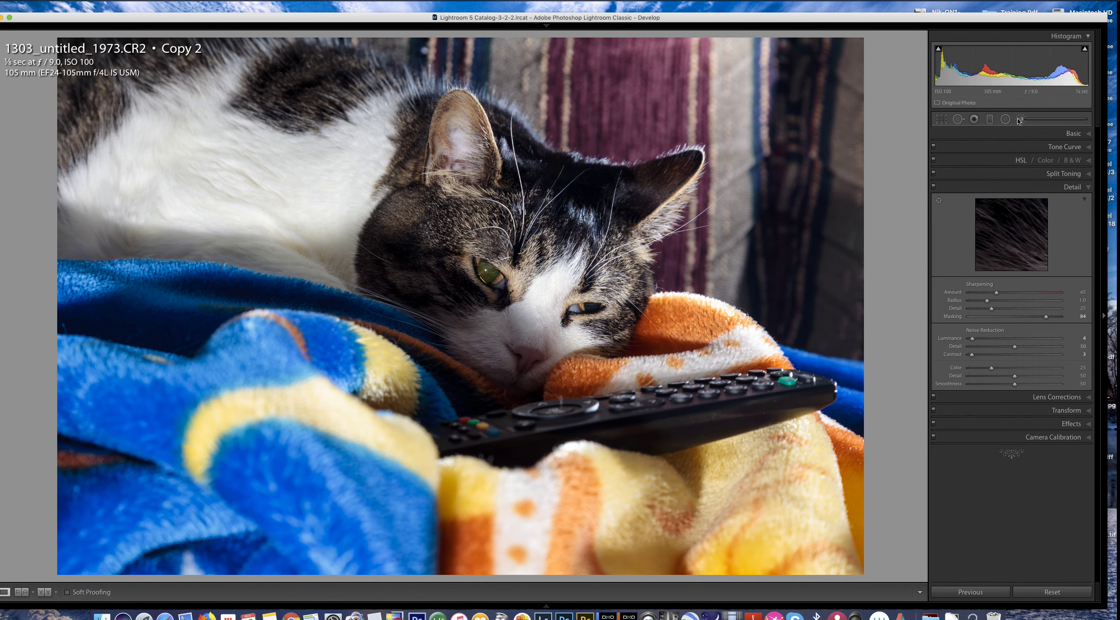
# Set up the Adjustment Brush with the Exposure effect at -1.51
pyautogui.click(1021, 118)
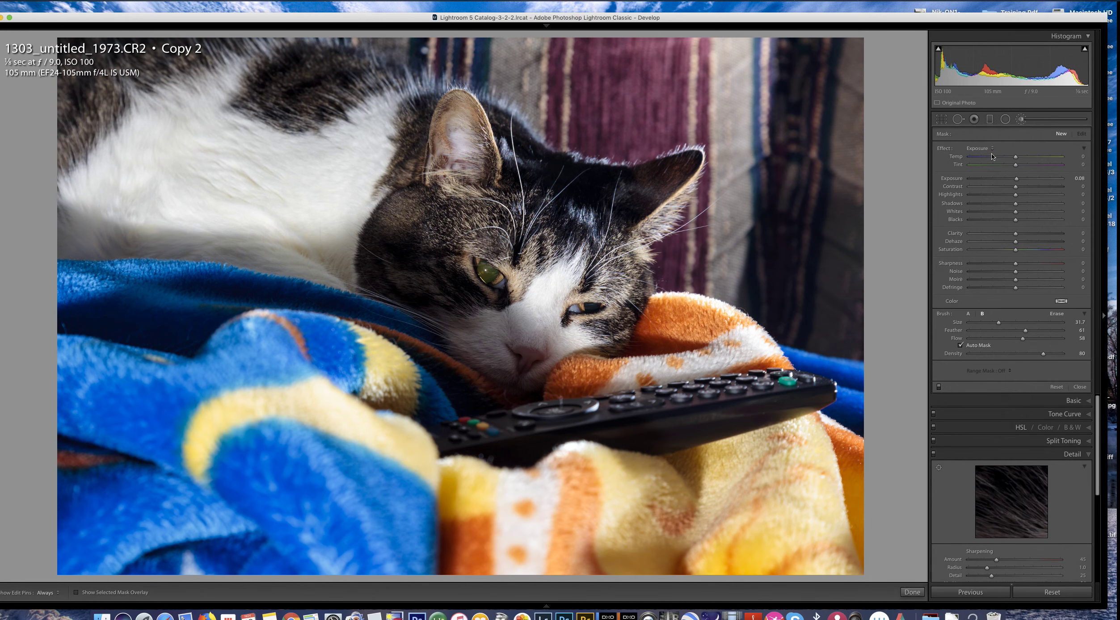
pyautogui.click(989, 149)
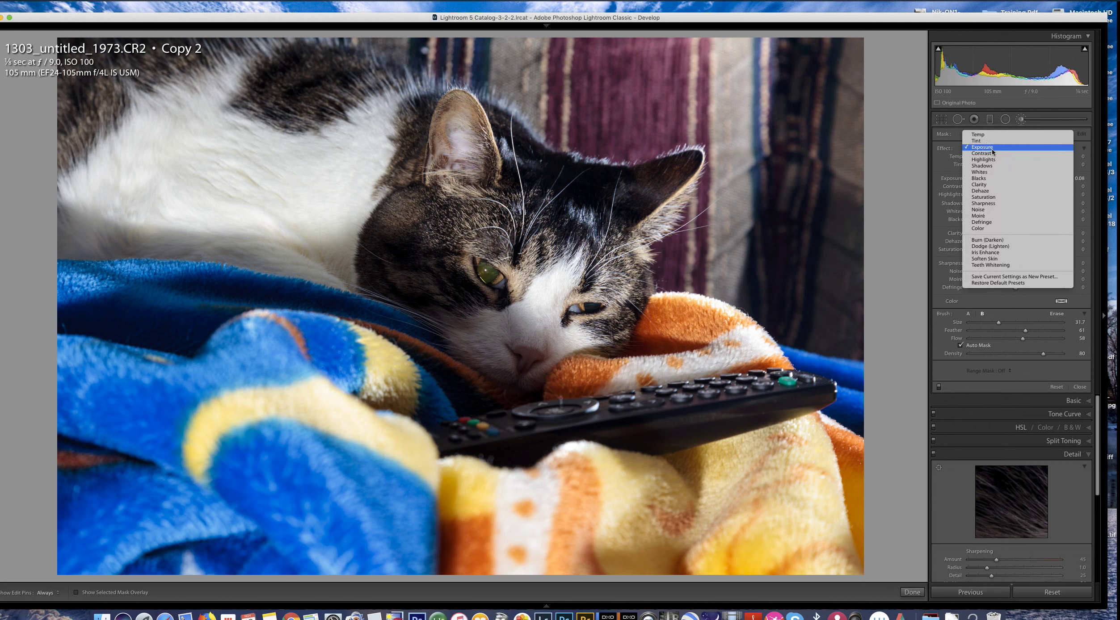
pyautogui.click(992, 152)
pyautogui.click(991, 151)
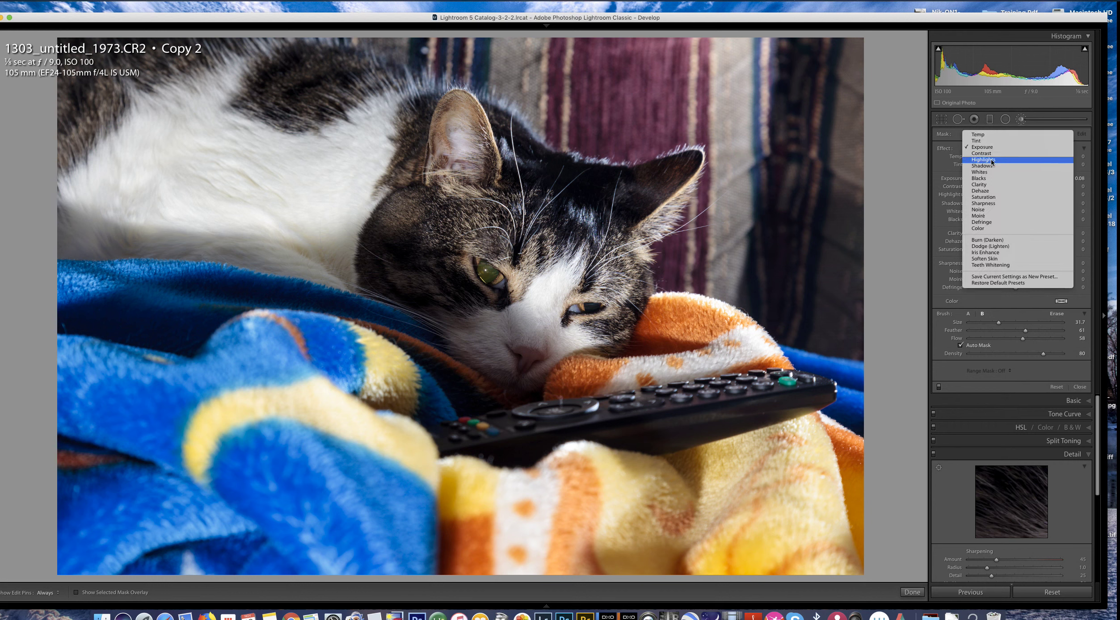
pyautogui.click(989, 147)
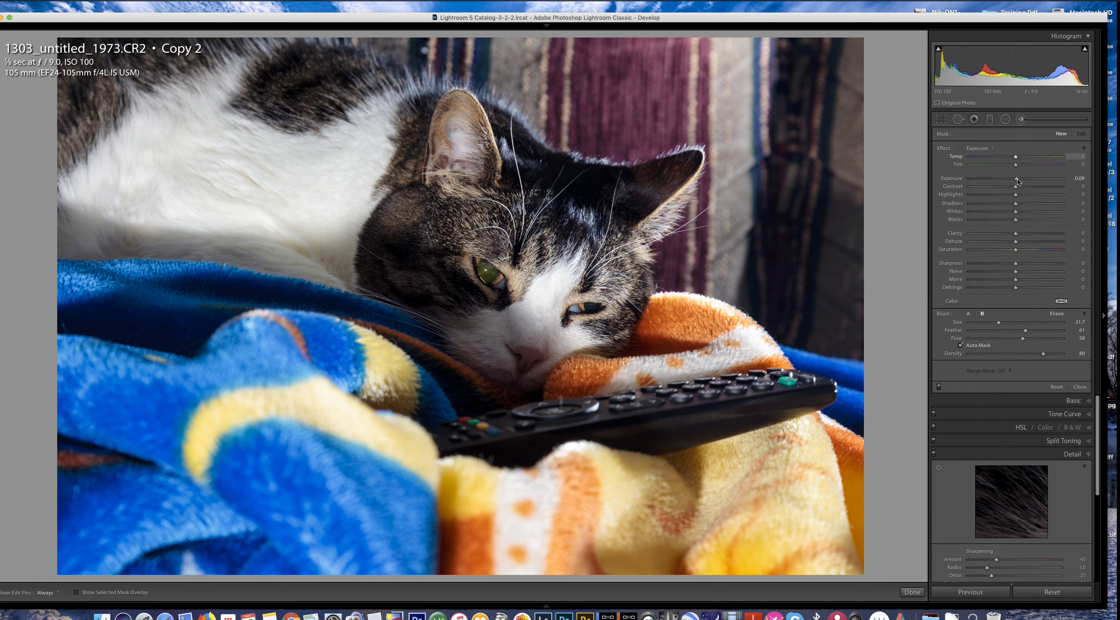
pyautogui.moveTo(1016, 179); pyautogui.dragTo(998, 182)
# Brush over the bright yellow blanket below the remote and, at size 14.0, the orange-and-white fold beside the cat, and close the brush
pyautogui.click(836, 490)
pyautogui.moveTo(836, 489)
pyautogui.mouseDown()
pyautogui.moveTo(644, 508)
pyautogui.moveTo(473, 499)
pyautogui.moveTo(397, 447)
pyautogui.moveTo(311, 312)
pyautogui.moveTo(87, 319)
pyautogui.moveTo(221, 393)
pyautogui.moveTo(113, 453)
pyautogui.moveTo(311, 477)
pyautogui.moveTo(223, 463)
pyautogui.moveTo(398, 543)
pyautogui.moveTo(382, 427)
pyautogui.moveTo(302, 384)
pyautogui.moveTo(399, 433)
pyautogui.moveTo(458, 493)
pyautogui.moveTo(643, 501)
pyautogui.moveTo(841, 484)
pyautogui.mouseUp()
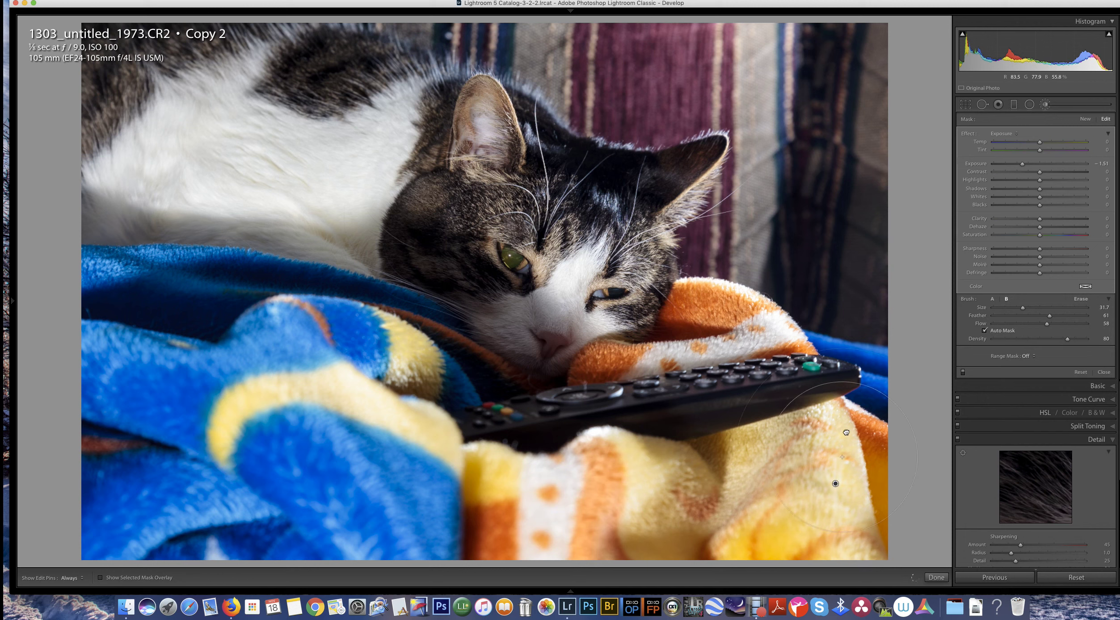
pyautogui.scroll(-5, 786, 308)
pyautogui.scroll(-8, 766, 313)
pyautogui.moveTo(759, 317)
pyautogui.mouseDown()
pyautogui.moveTo(671, 355)
pyautogui.moveTo(626, 344)
pyautogui.moveTo(722, 348)
pyautogui.mouseUp()
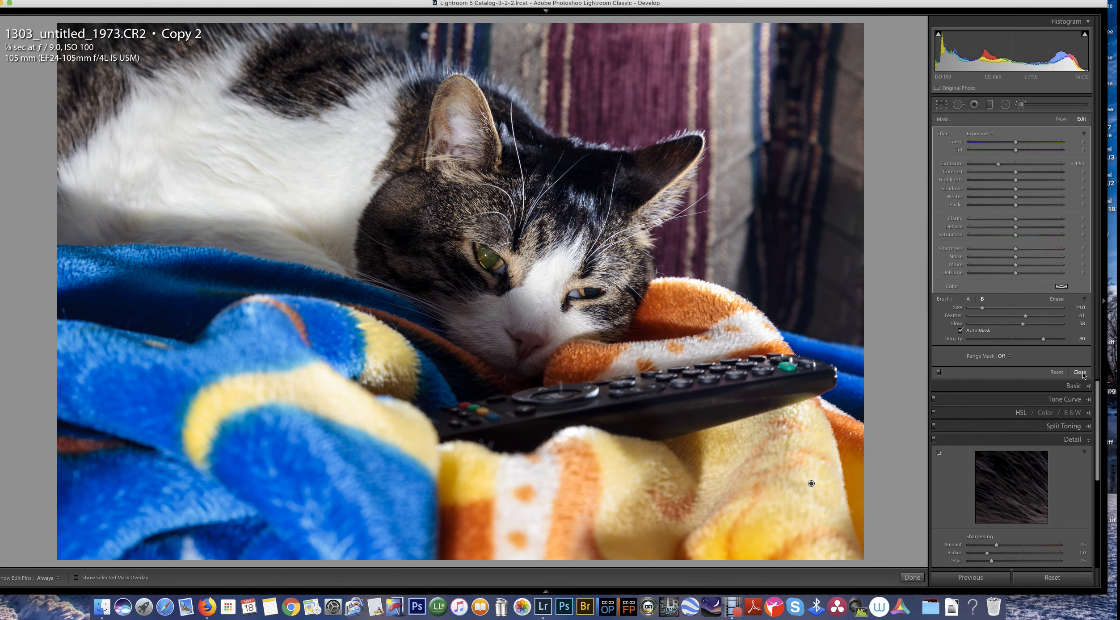
pyautogui.click(1081, 373)
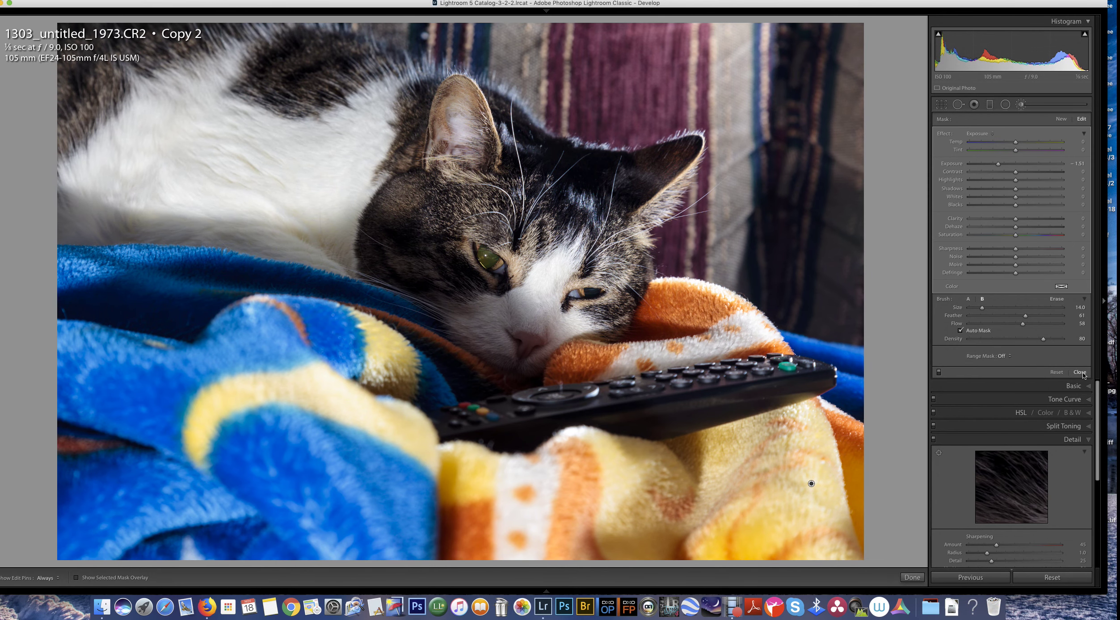